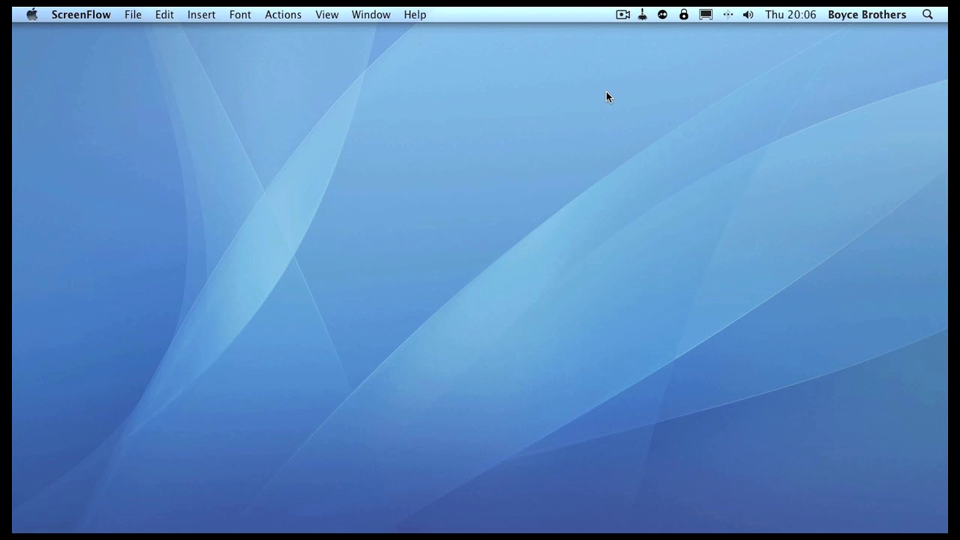
Step: Open the Hazel pane from System Preferences and shift the window slightly right
{"action": "left_click", "coordinate": [31, 14]}
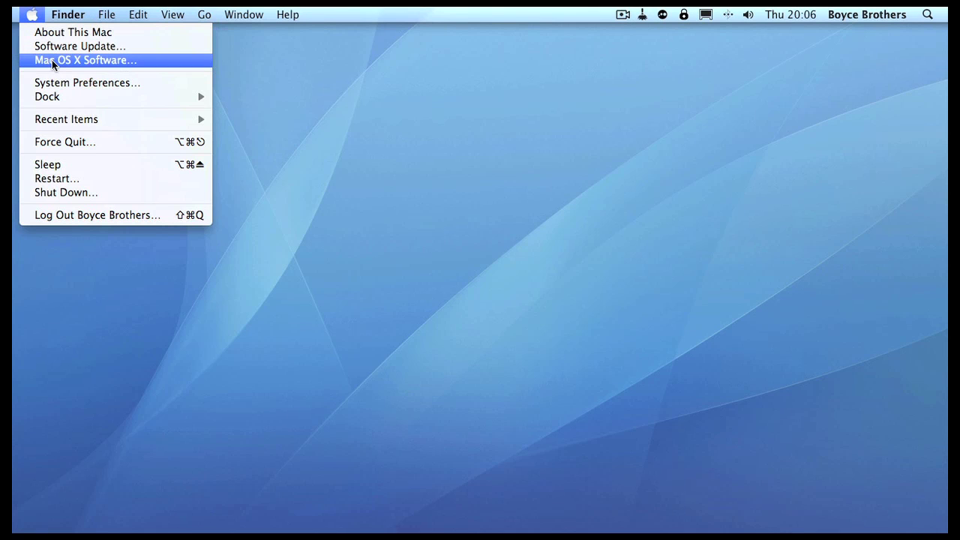
{"action": "left_click", "coordinate": [78, 84]}
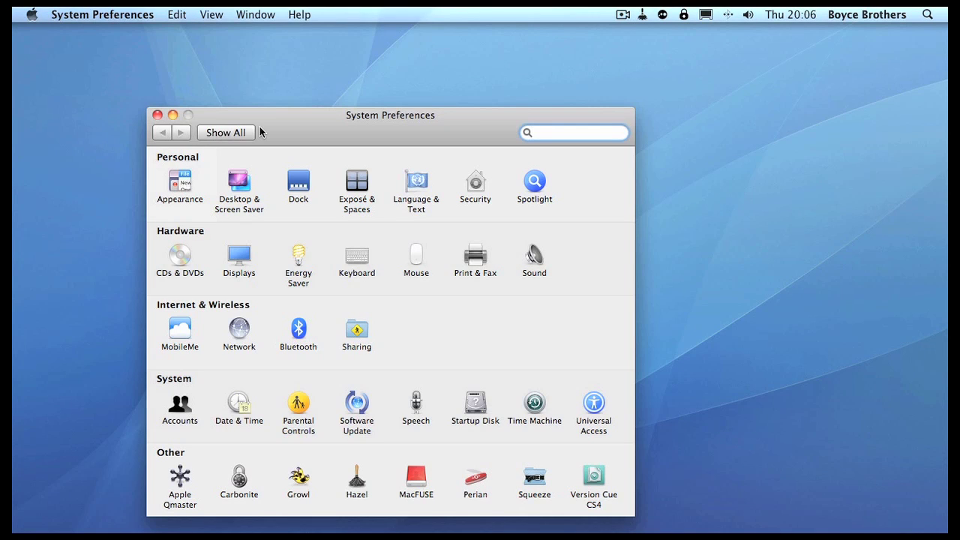
{"action": "left_click", "coordinate": [362, 480]}
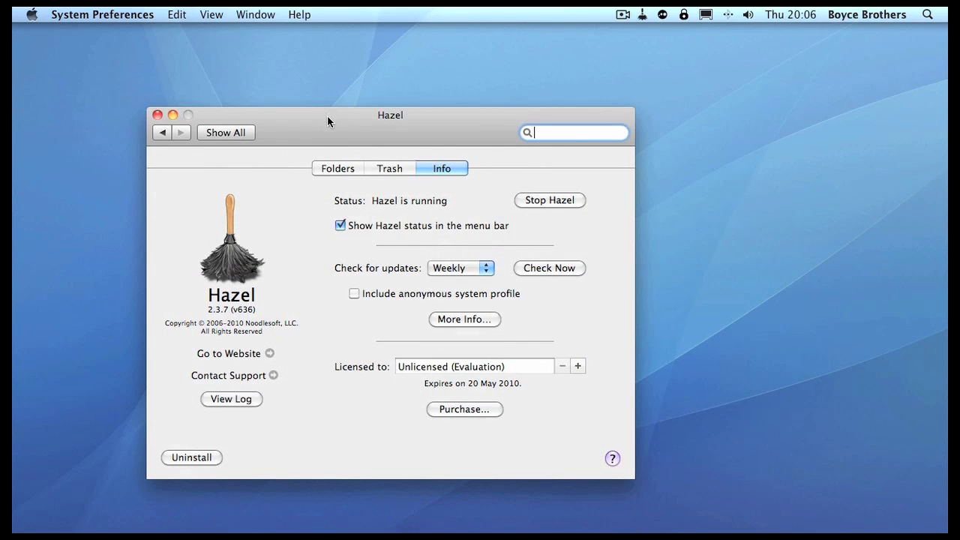
{"action": "left_click_drag", "start_coordinate": [327, 121], "coordinate": [418, 117]}
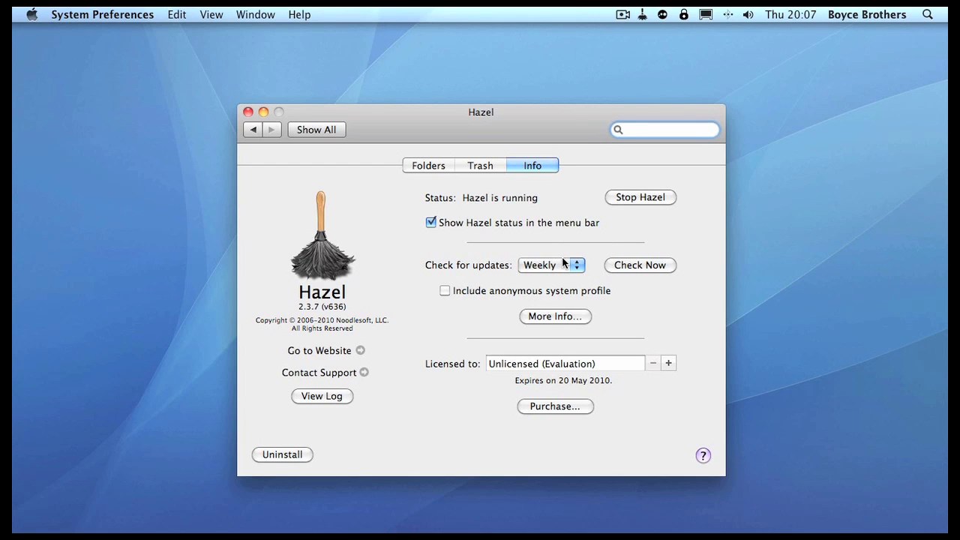
Step: On the Folders tab, load the sample rules for Downloads and view the Movies rule unchanged
{"action": "left_click", "coordinate": [432, 166]}
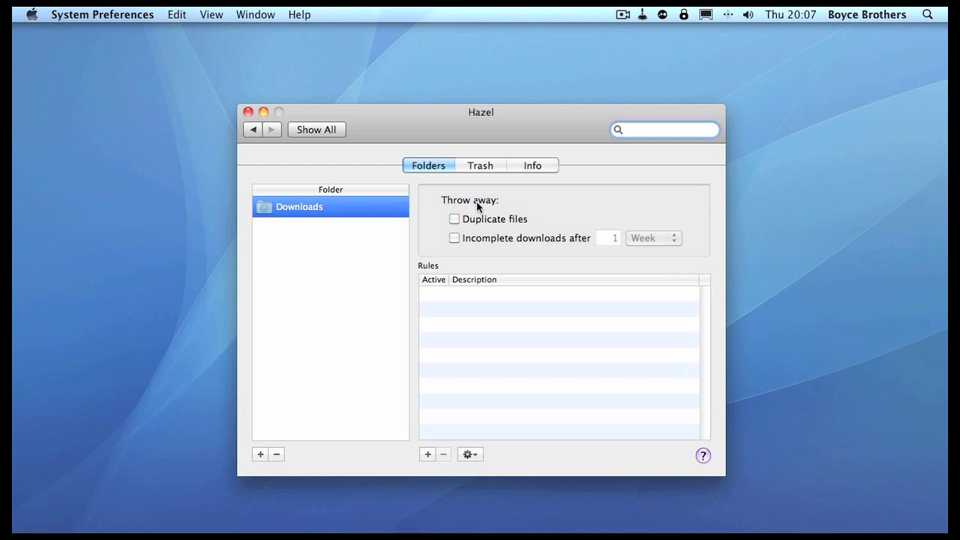
{"action": "left_click", "coordinate": [469, 454]}
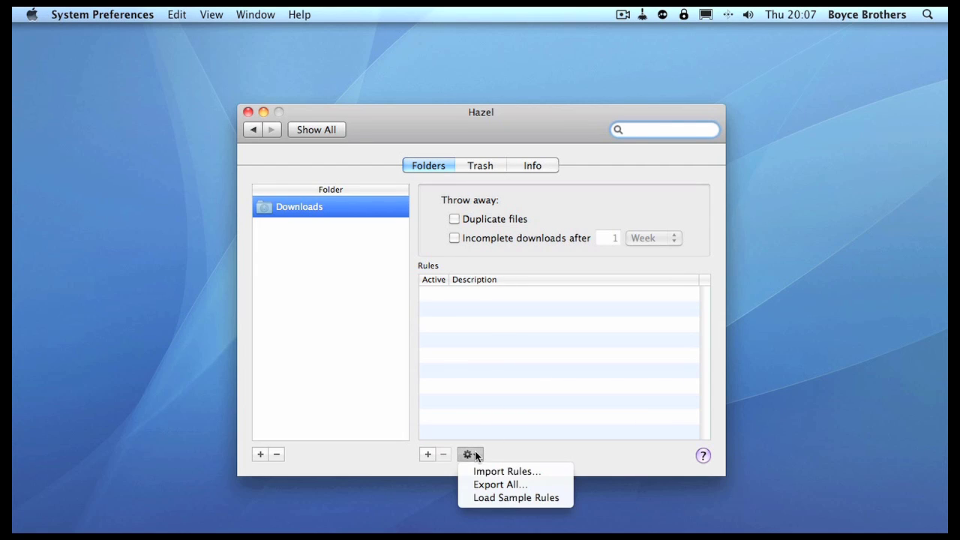
{"action": "left_click", "coordinate": [505, 498]}
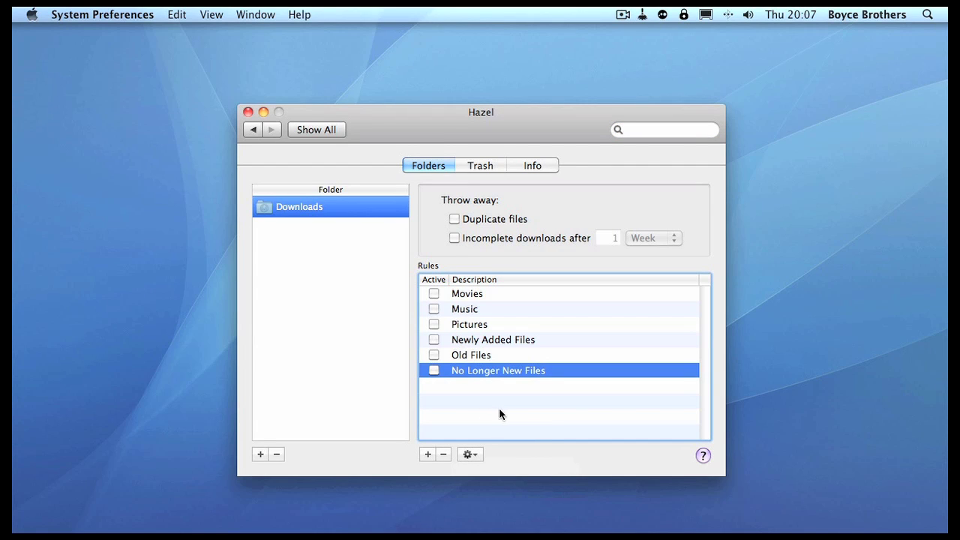
{"action": "double_click", "coordinate": [474, 296]}
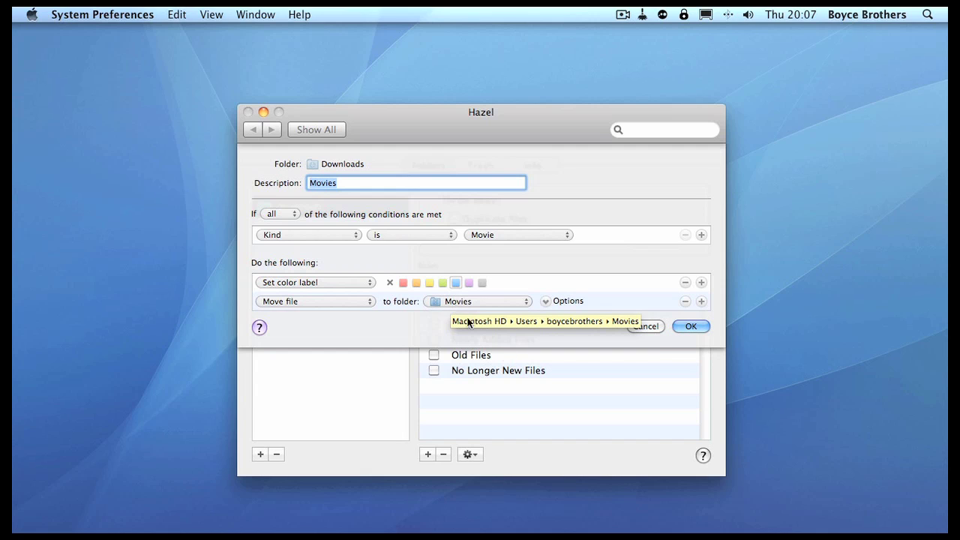
{"action": "left_click", "coordinate": [653, 324]}
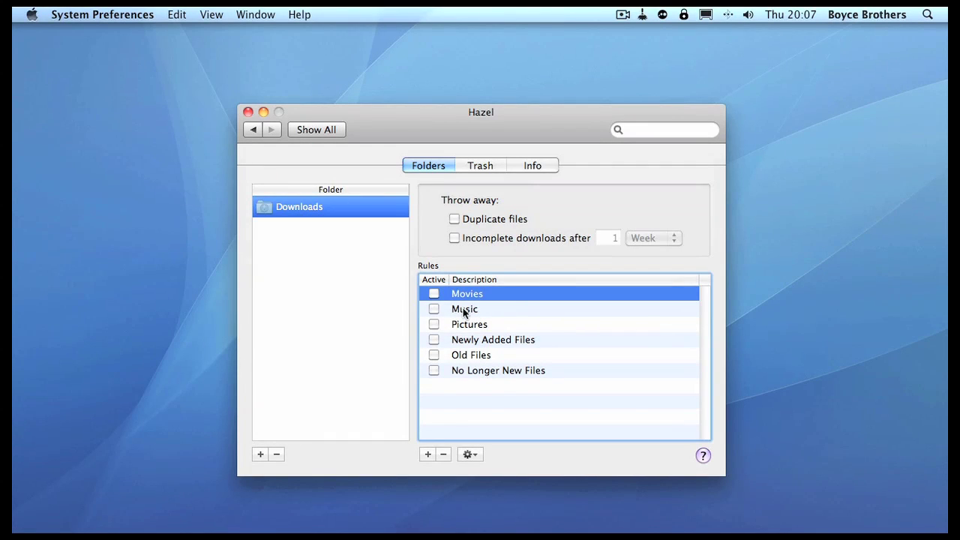
Step: View the Music, Newly Added Files and Old Files rules unchanged, then open No Longer New Files
{"action": "double_click", "coordinate": [462, 308]}
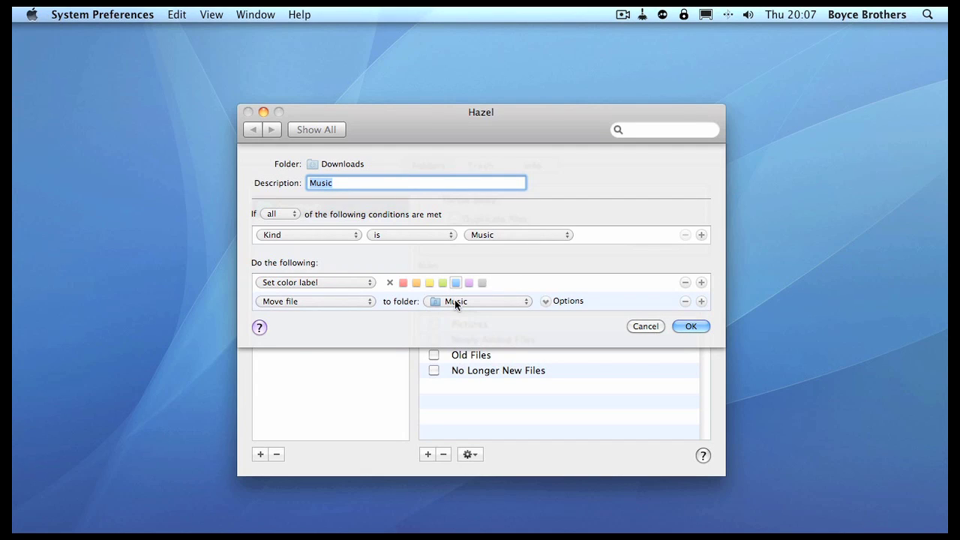
{"action": "left_click", "coordinate": [647, 326]}
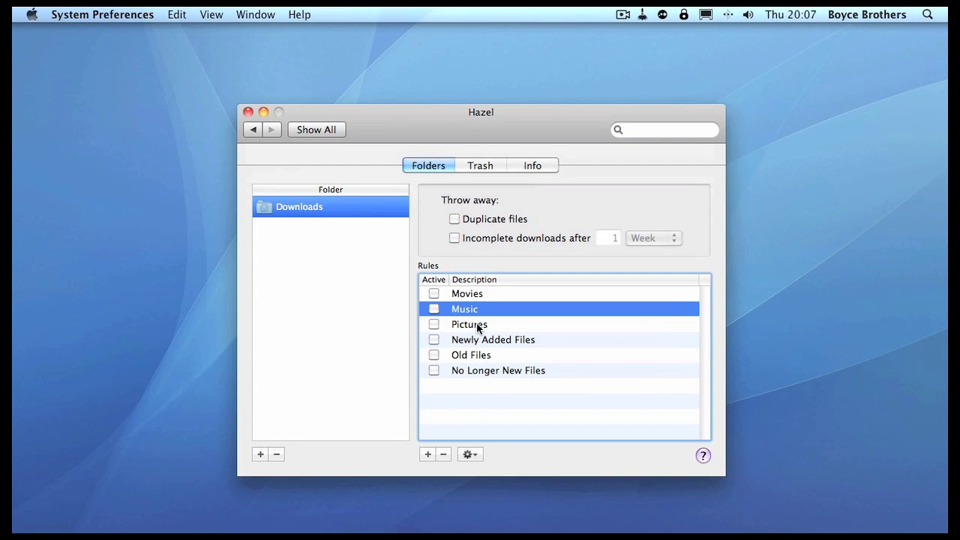
{"action": "double_click", "coordinate": [484, 340]}
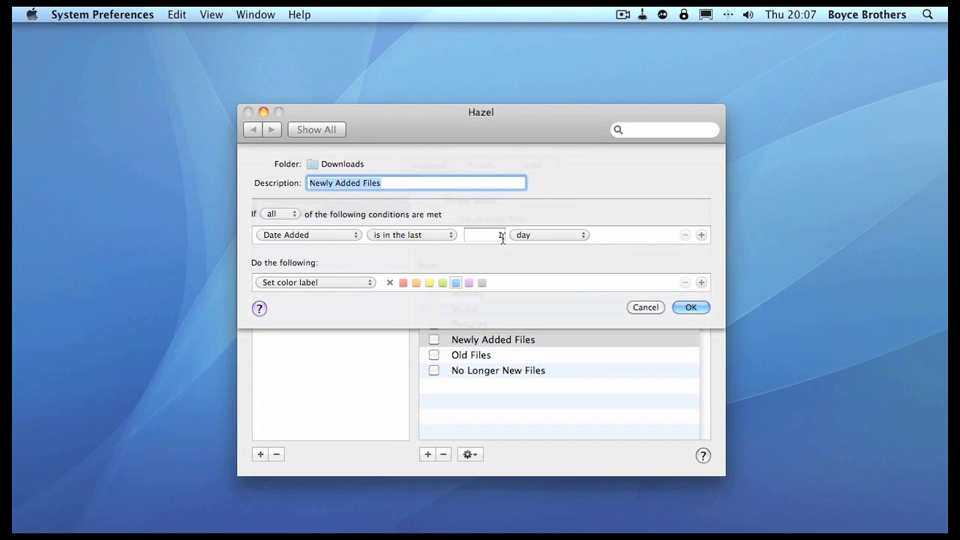
{"action": "left_click", "coordinate": [637, 307]}
{"action": "double_click", "coordinate": [476, 353]}
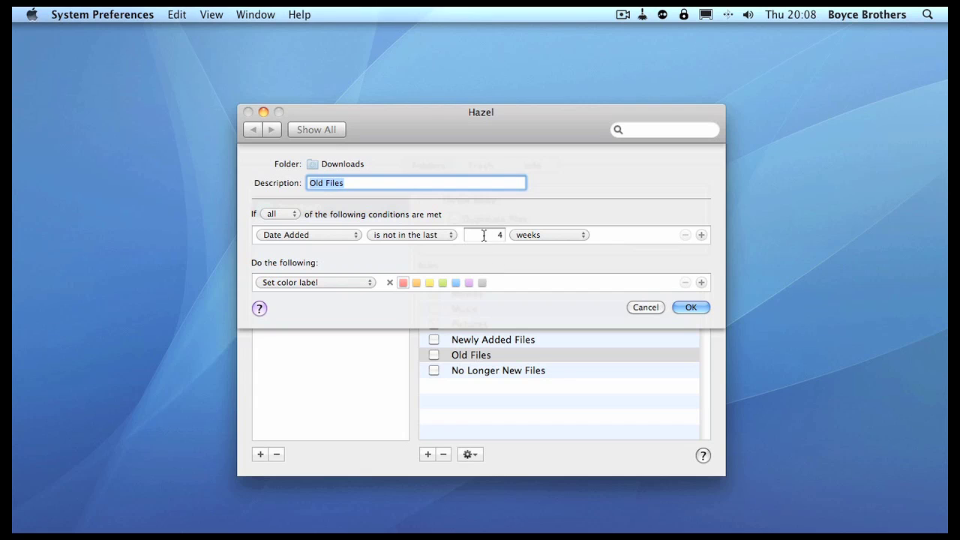
{"action": "left_click", "coordinate": [639, 306]}
{"action": "double_click", "coordinate": [491, 371]}
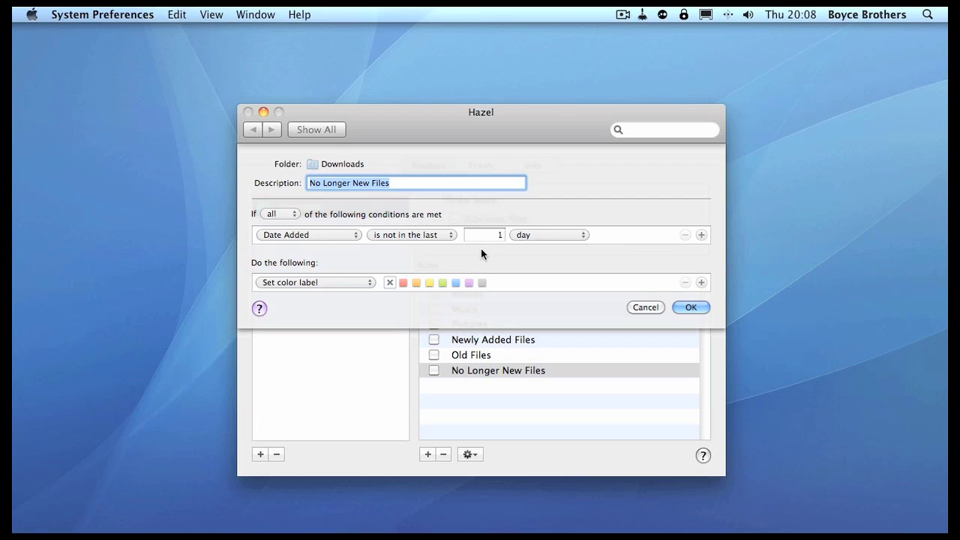
Step: Close the No Longer New Files rule and delete all six sample rules
{"action": "left_click", "coordinate": [645, 306]}
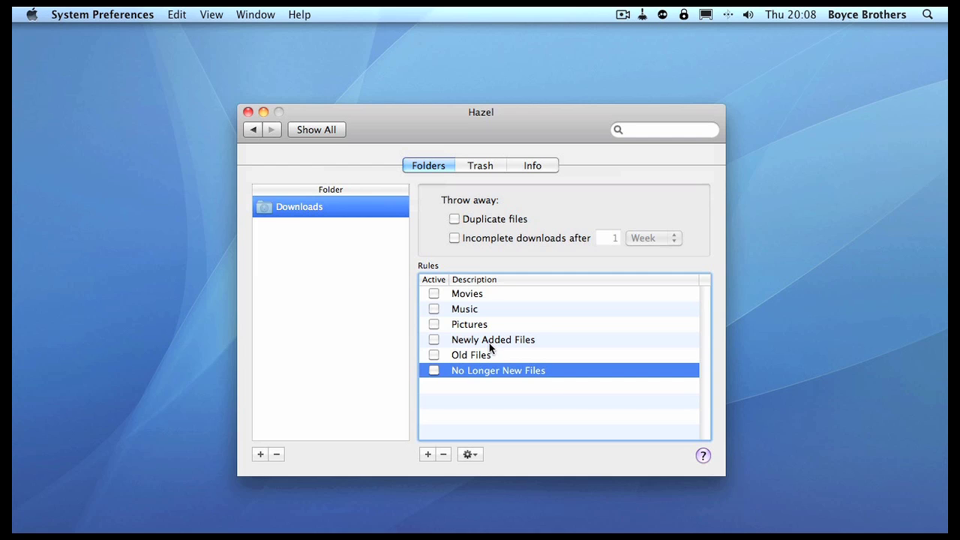
{"action": "left_click", "coordinate": [467, 293], "text": "shift"}
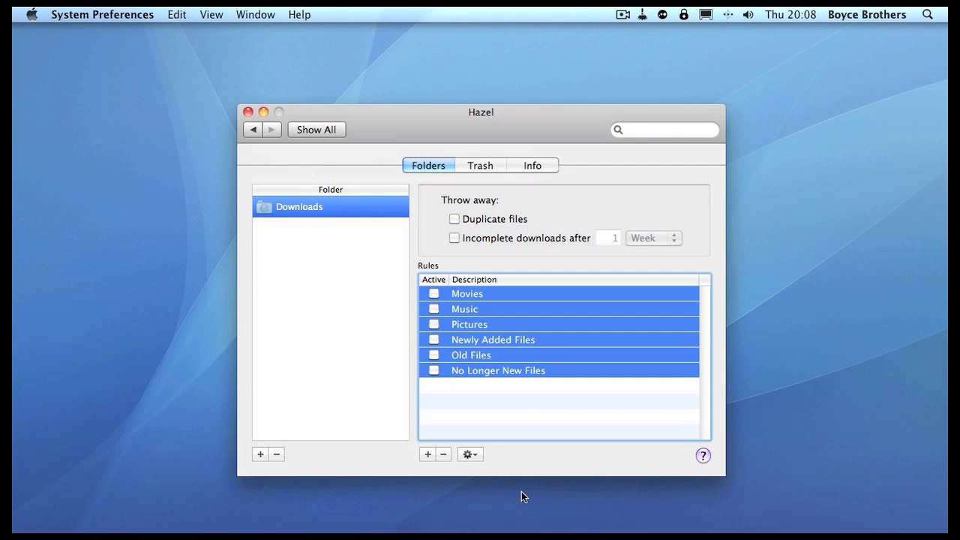
{"action": "left_click", "coordinate": [444, 454]}
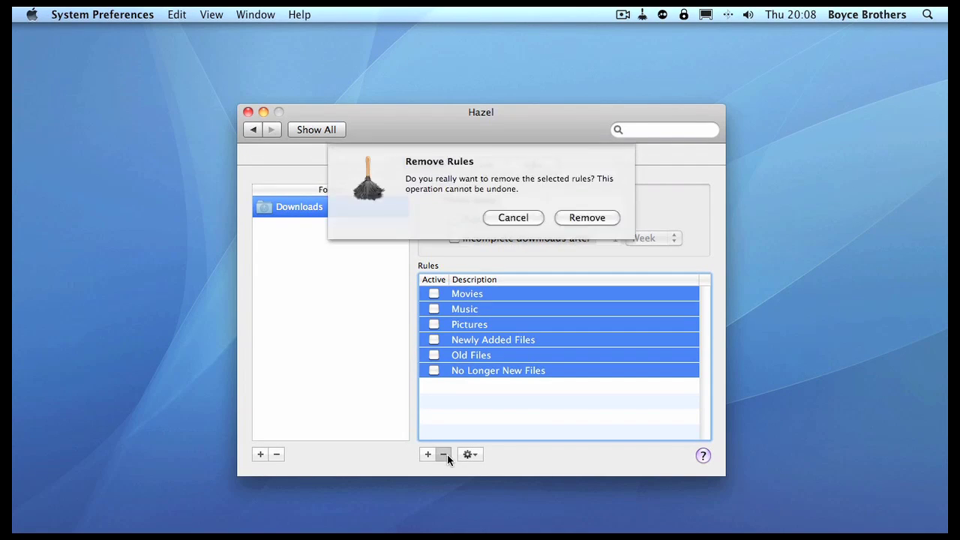
{"action": "left_click", "coordinate": [573, 219]}
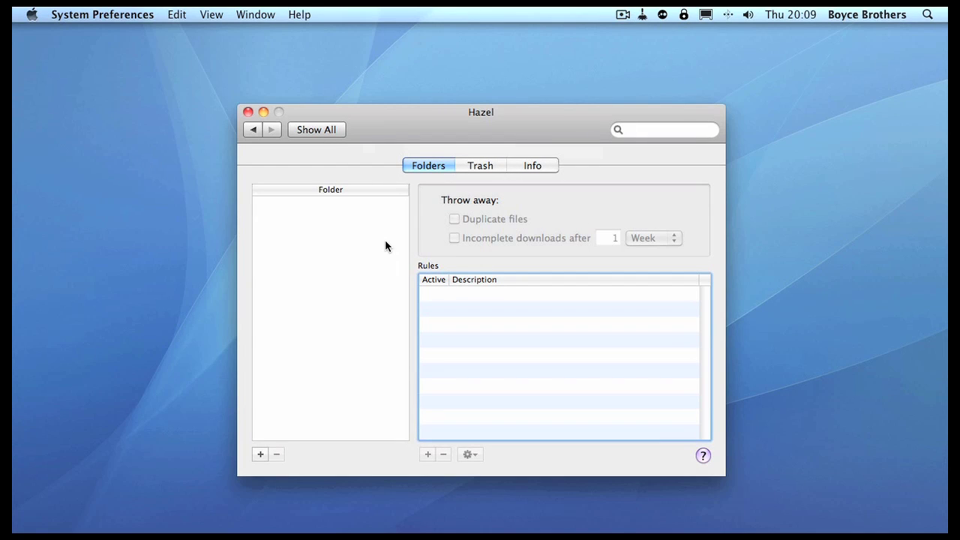
Step: Add Documents > iWorks Documents as the watched folder
{"action": "left_click", "coordinate": [261, 454]}
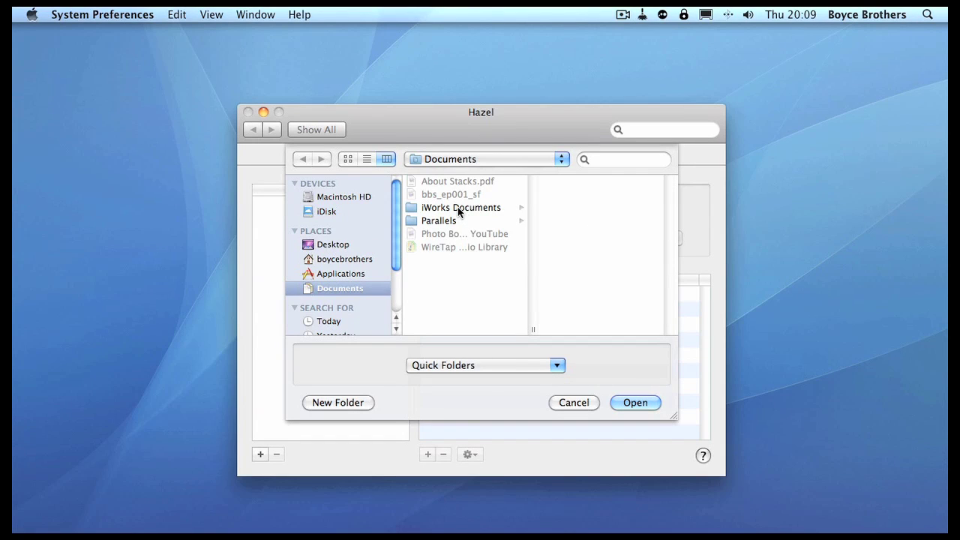
{"action": "left_click", "coordinate": [470, 159]}
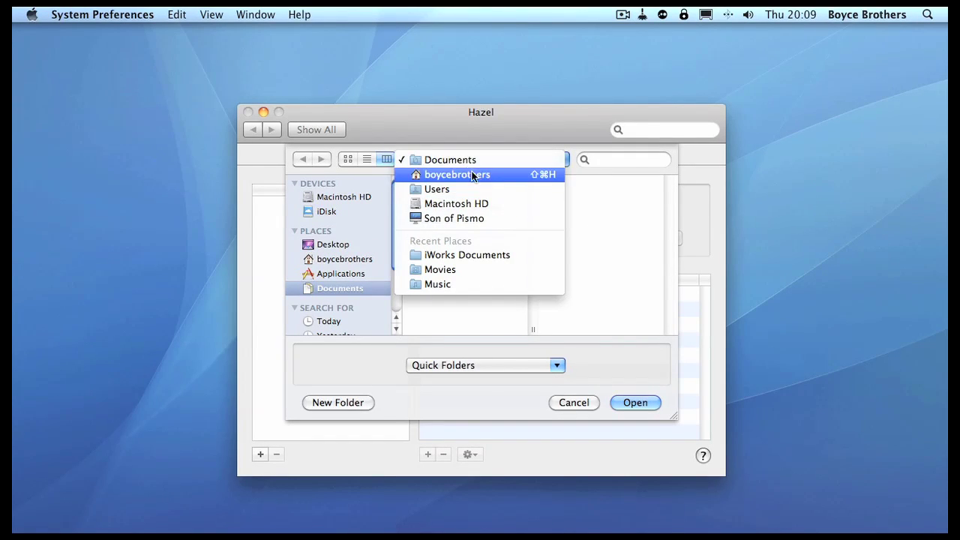
{"action": "left_click", "coordinate": [465, 159]}
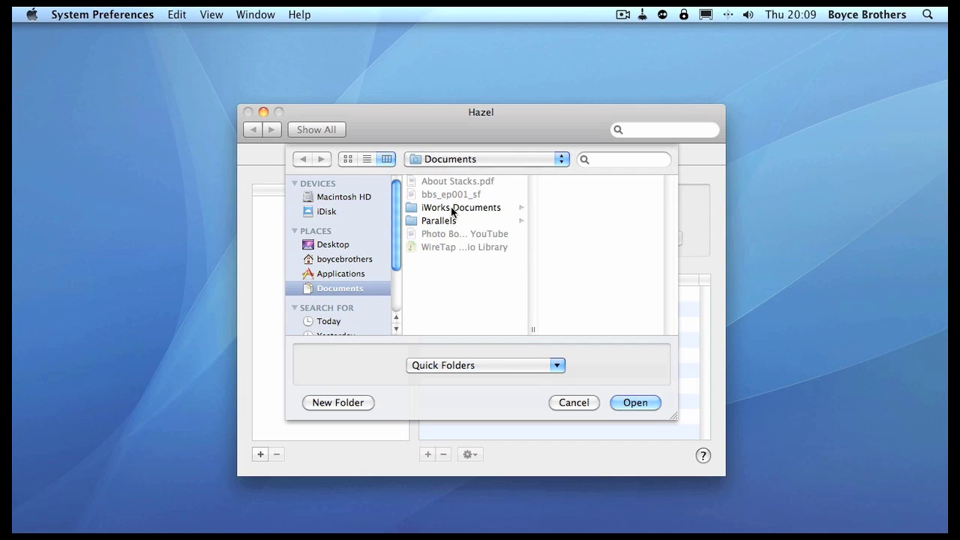
{"action": "left_click", "coordinate": [454, 209]}
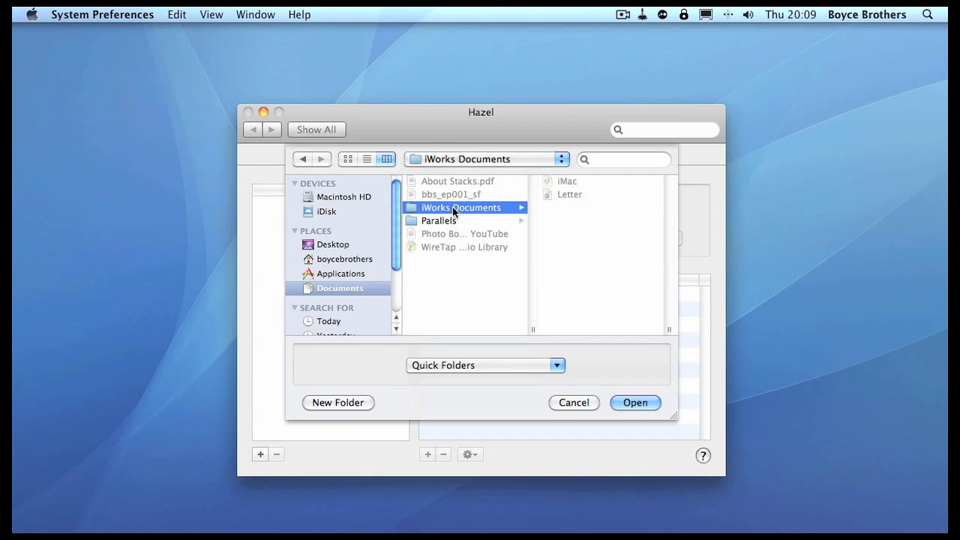
{"action": "left_click", "coordinate": [636, 402]}
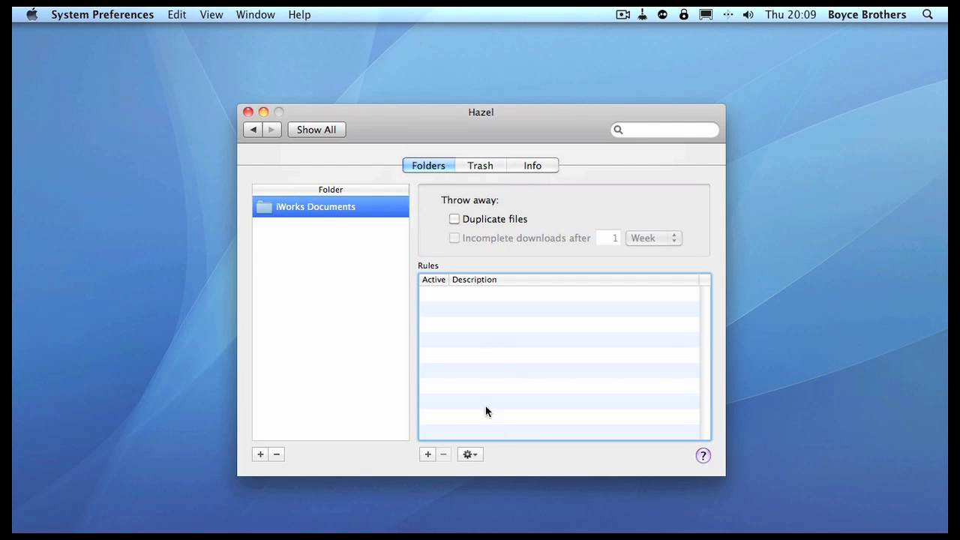
Step: Create a rule named Pages with the condition Kind is Pages Publication
{"action": "left_click", "coordinate": [428, 453]}
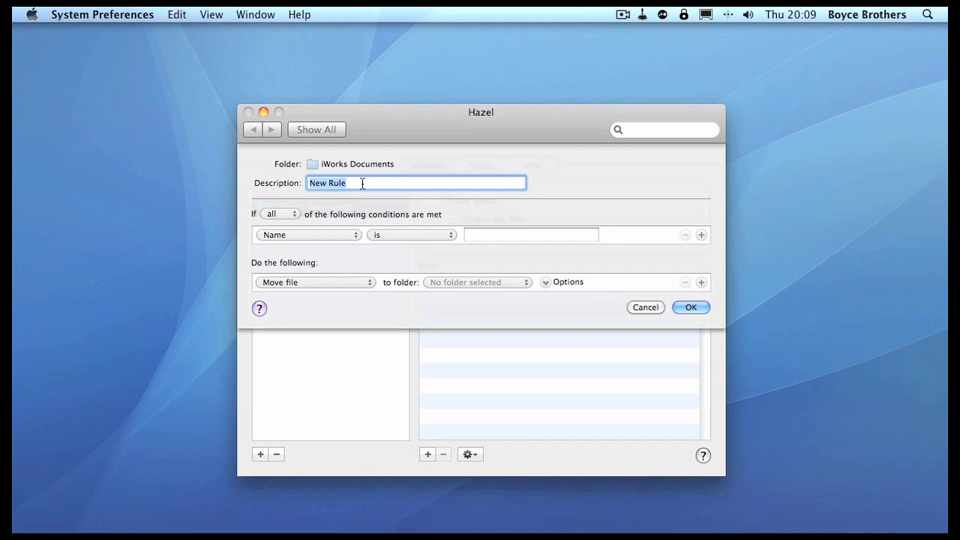
{"action": "type", "text": "Pages"}
{"action": "left_click", "coordinate": [317, 234]}
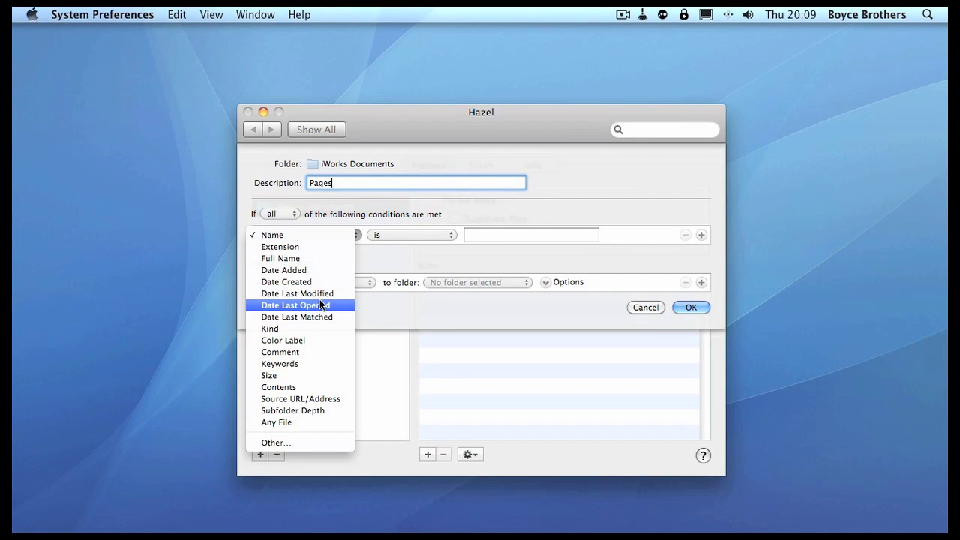
{"action": "left_click", "coordinate": [332, 327]}
{"action": "left_click", "coordinate": [500, 234]}
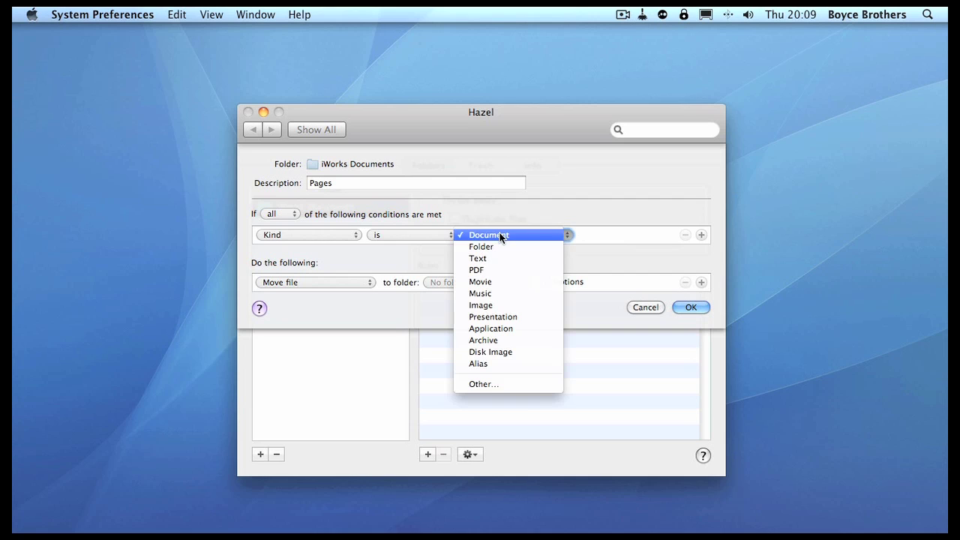
{"action": "left_click", "coordinate": [483, 384]}
{"action": "left_click", "coordinate": [431, 183]}
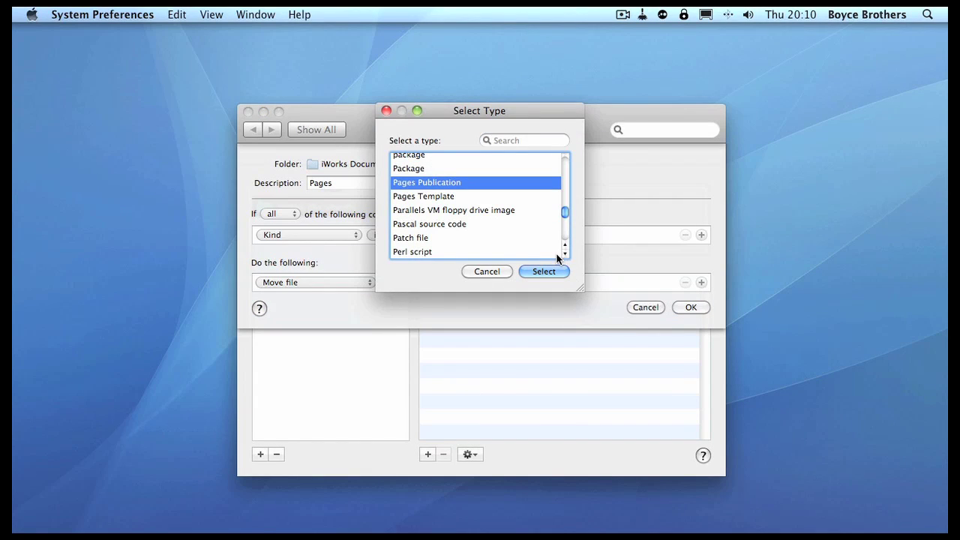
{"action": "left_click", "coordinate": [545, 271]}
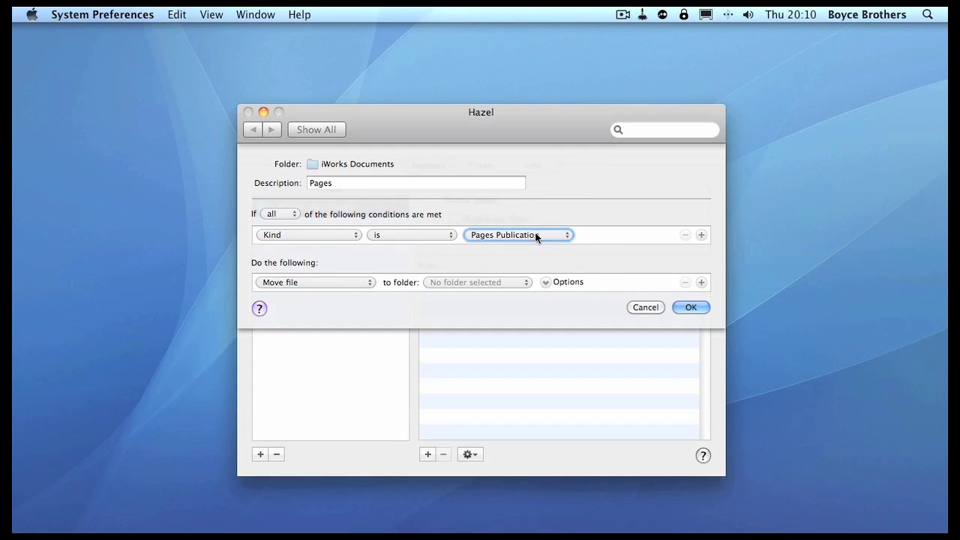
Step: Make the Pages rule set a Yellow color label, and save it
{"action": "left_click", "coordinate": [329, 279]}
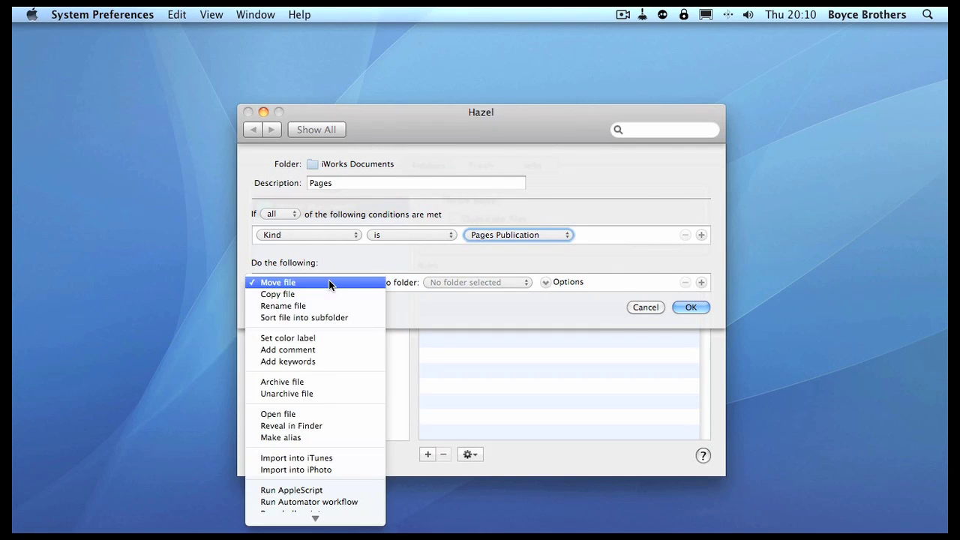
{"action": "left_click", "coordinate": [316, 340]}
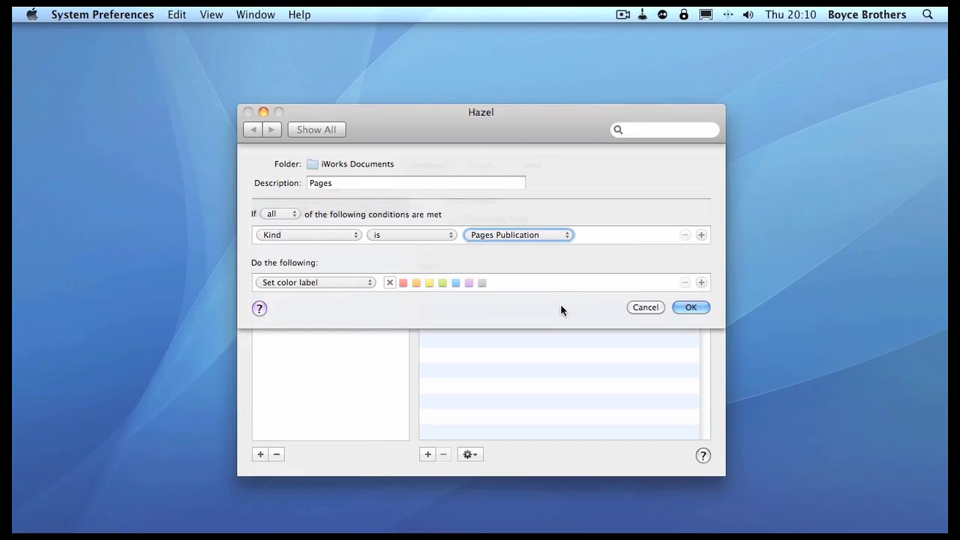
{"action": "left_click", "coordinate": [428, 282]}
{"action": "left_click", "coordinate": [692, 308]}
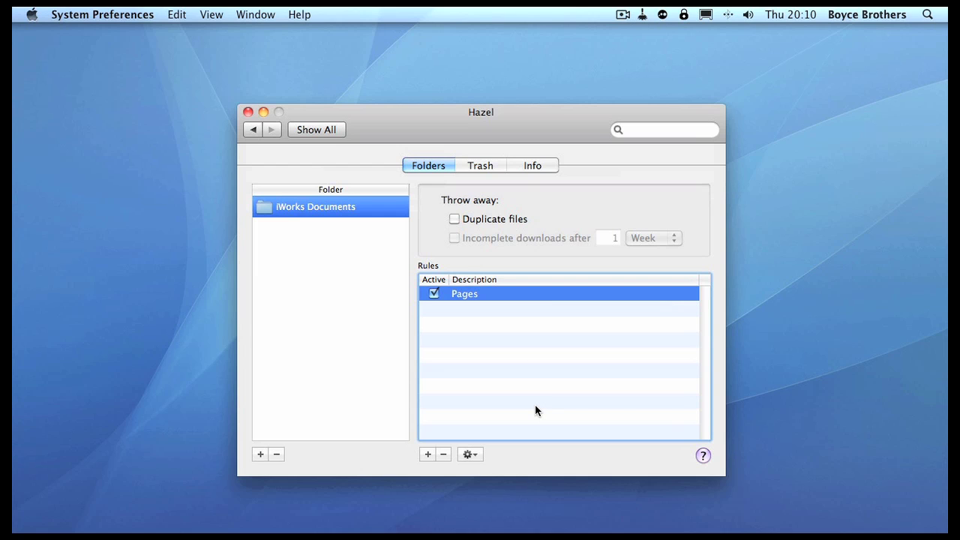
Step: Preview rule matches for iWorks Documents: Letter.pages matches Pages, iMac.key matches nothing
{"action": "left_click", "coordinate": [469, 455]}
{"action": "mouse_move", "coordinate": [526, 517]}
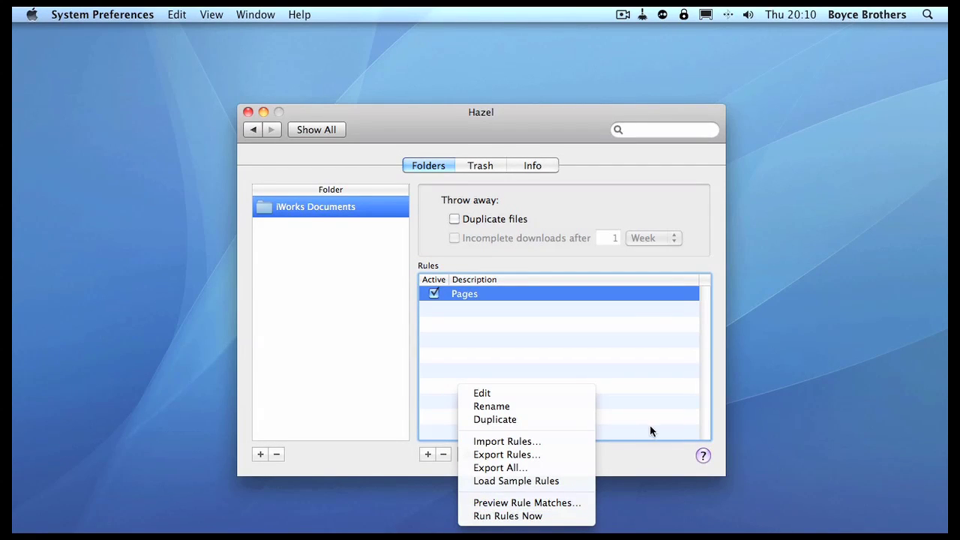
{"action": "left_click", "coordinate": [640, 456]}
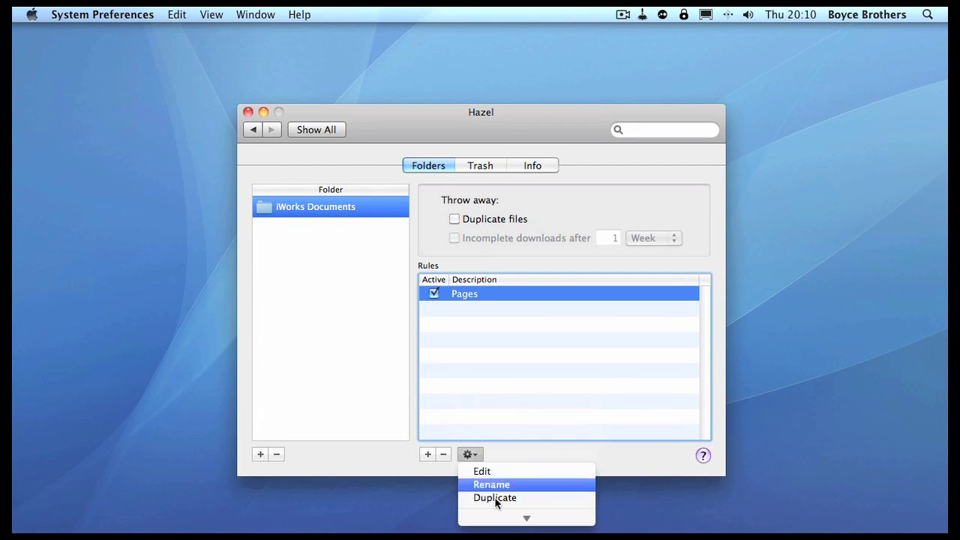
{"action": "left_click", "coordinate": [534, 507]}
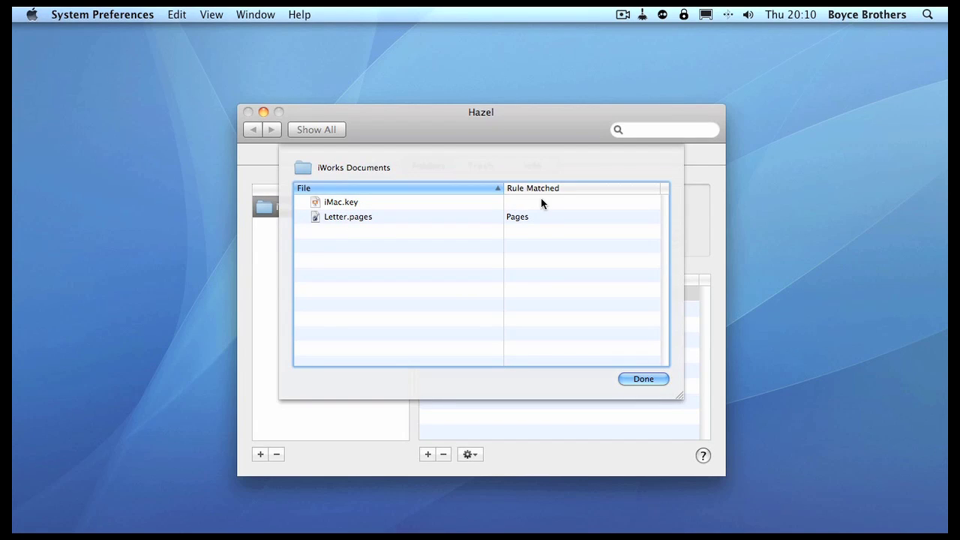
Step: Close the preview, minimize Hazel, and open Documents > iWorks Documents in Finder
{"action": "left_click", "coordinate": [642, 379]}
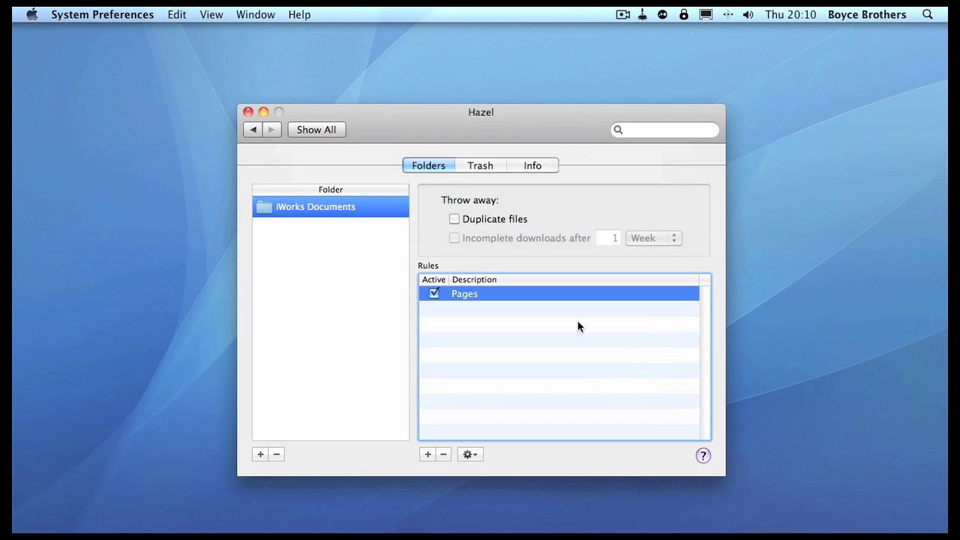
{"action": "left_click", "coordinate": [262, 112]}
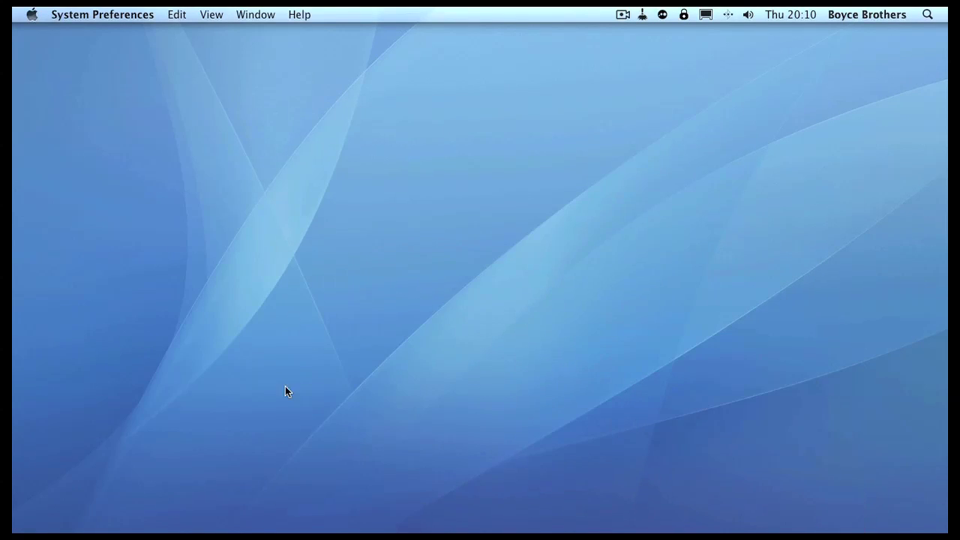
{"action": "mouse_move", "coordinate": [233, 532]}
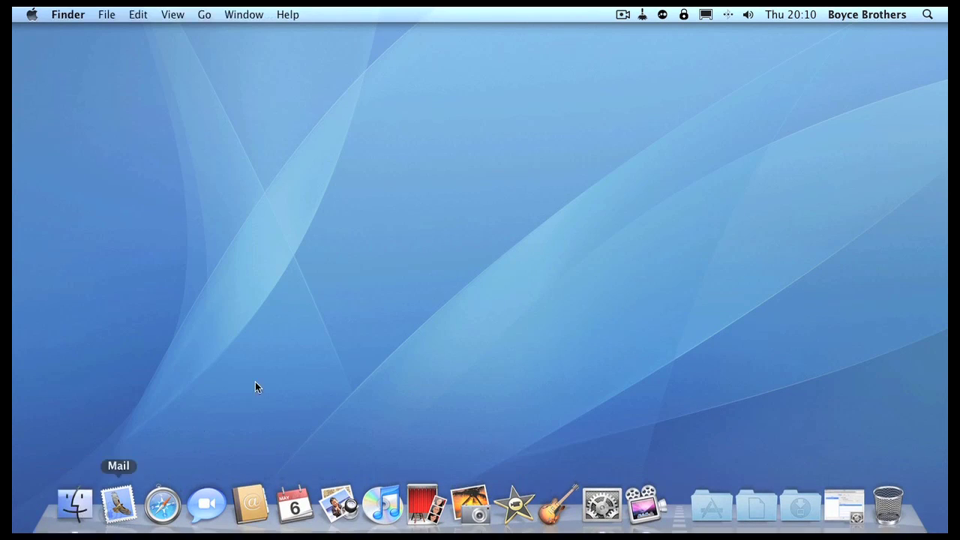
{"action": "left_click", "coordinate": [75, 497]}
{"action": "double_click", "coordinate": [497, 153]}
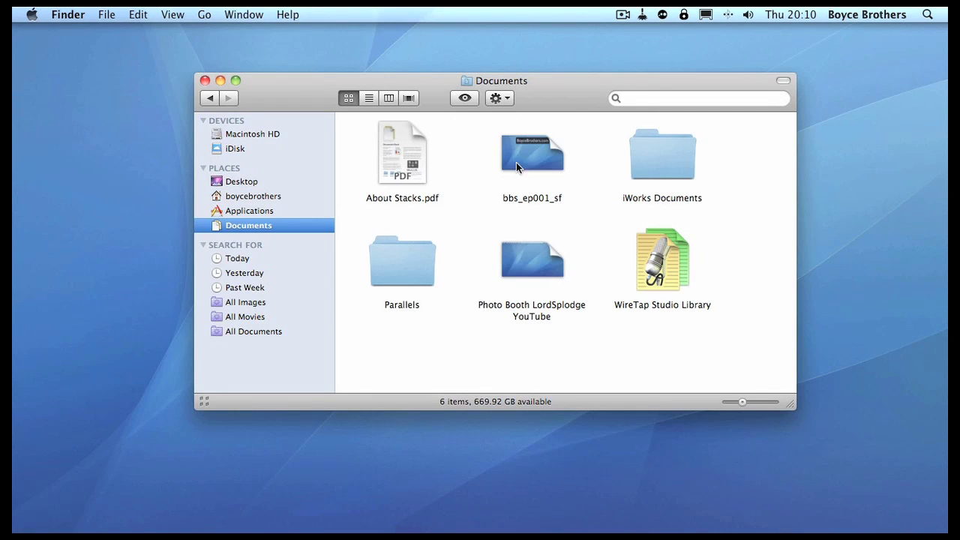
{"action": "double_click", "coordinate": [632, 174]}
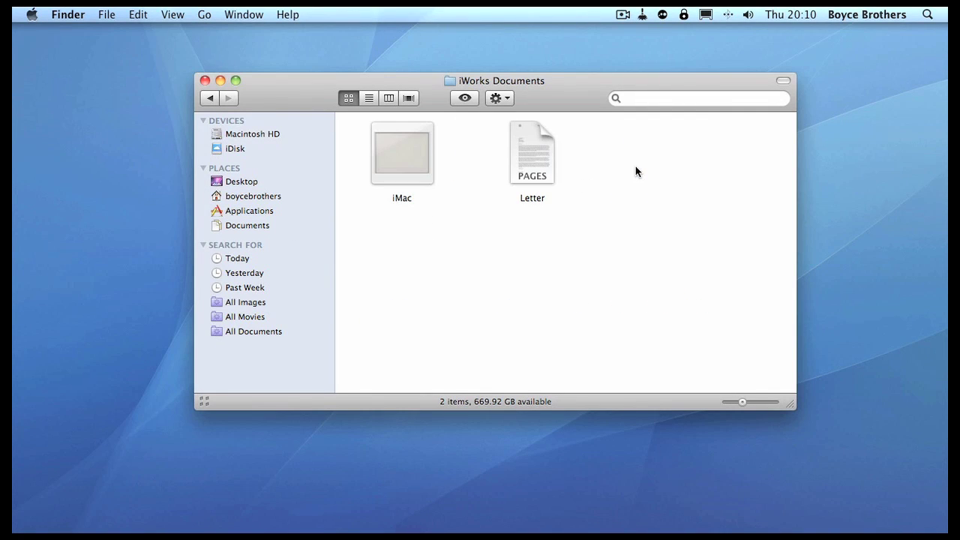
Step: Run Hazel's rules on iWorks Documents from the menu-bar icon, then close Finder
{"action": "left_click", "coordinate": [642, 14]}
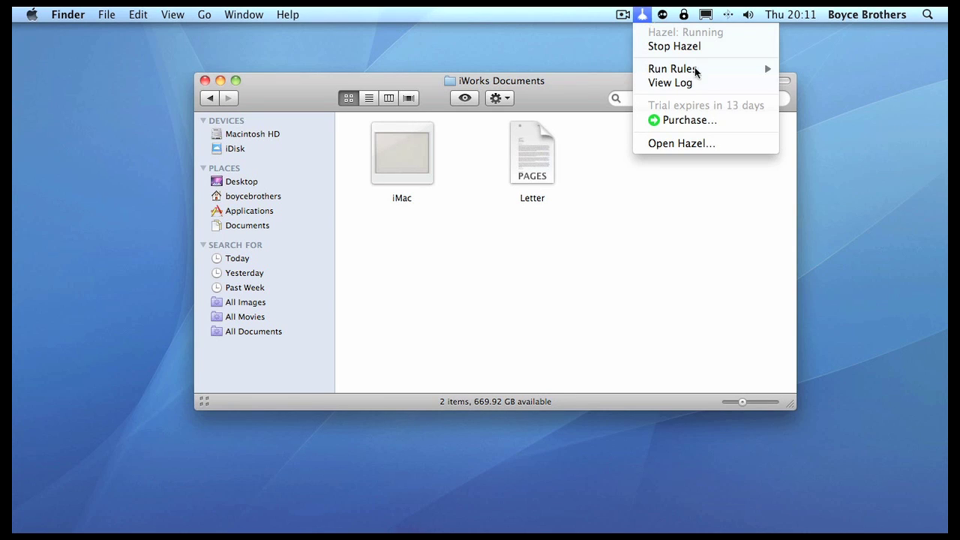
{"action": "mouse_move", "coordinate": [707, 70]}
{"action": "left_click", "coordinate": [823, 69]}
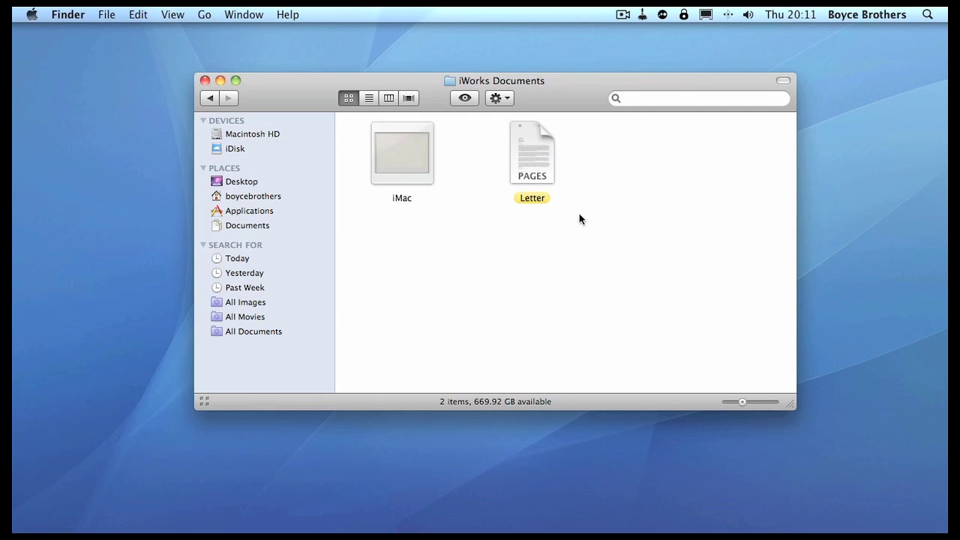
{"action": "left_click", "coordinate": [205, 80]}
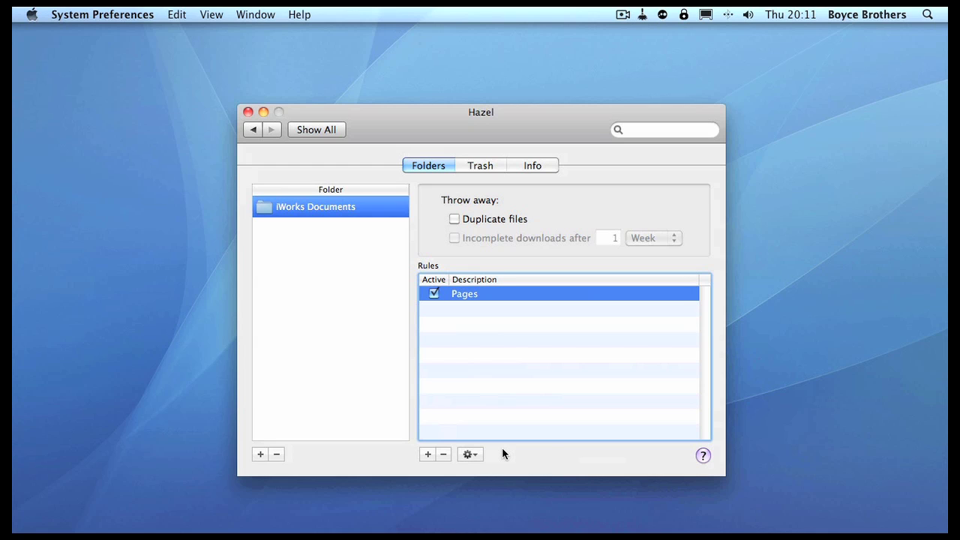
Step: Create a rule named Keynote Move with the condition Kind is Keynote Document
{"action": "left_click", "coordinate": [428, 453]}
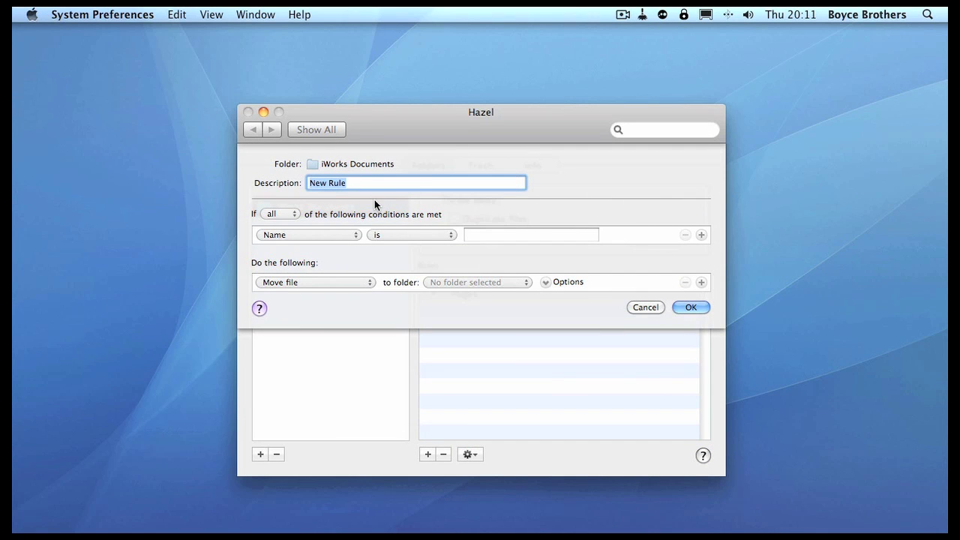
{"action": "type", "text": "Keynote Move"}
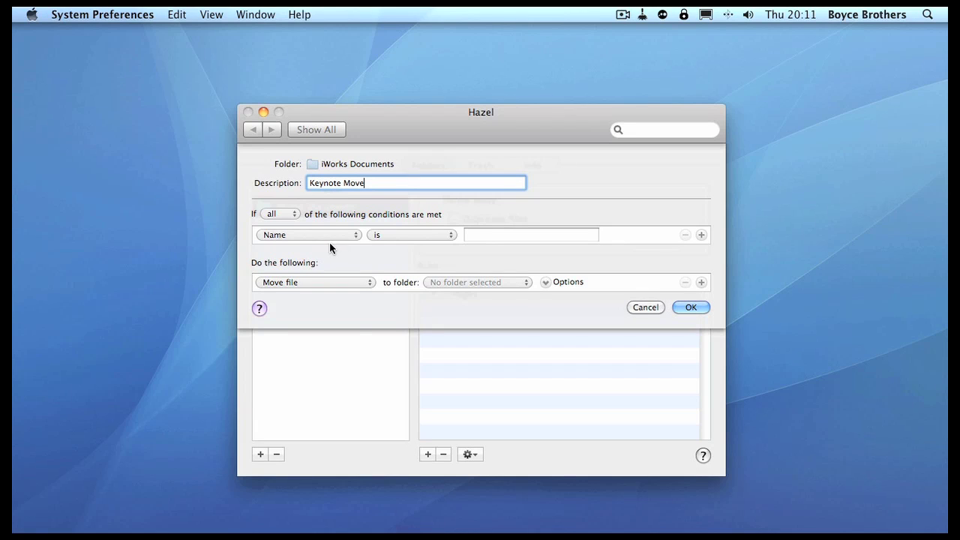
{"action": "left_click", "coordinate": [329, 236]}
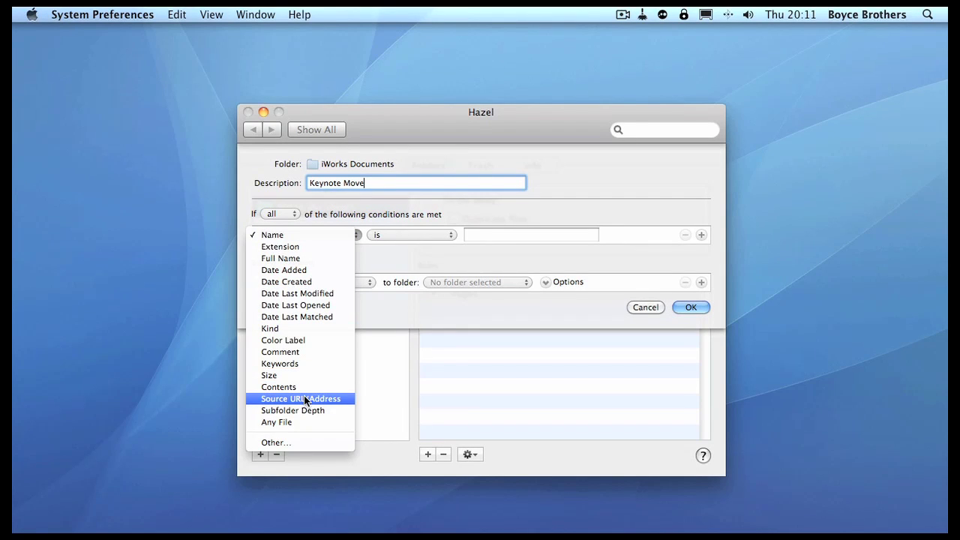
{"action": "left_click", "coordinate": [300, 330]}
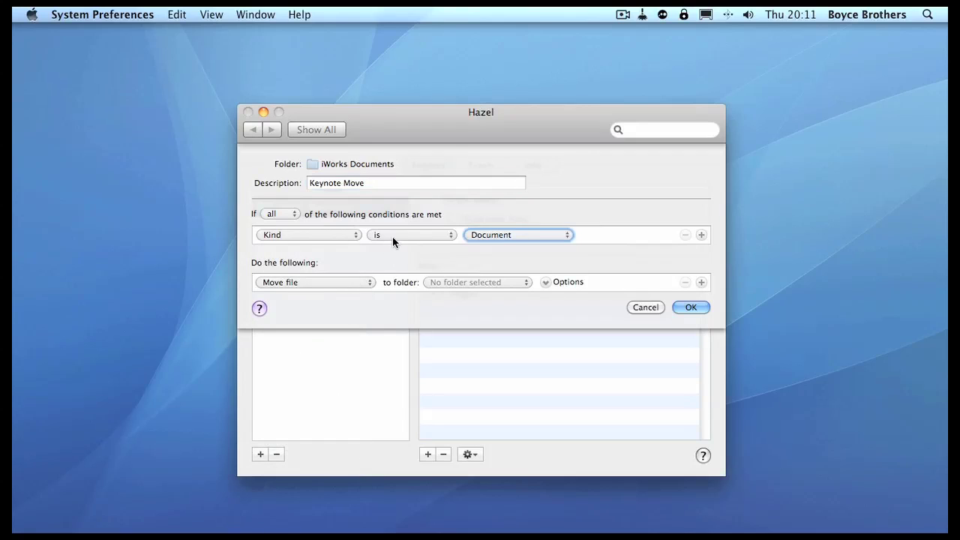
{"action": "left_click", "coordinate": [503, 235]}
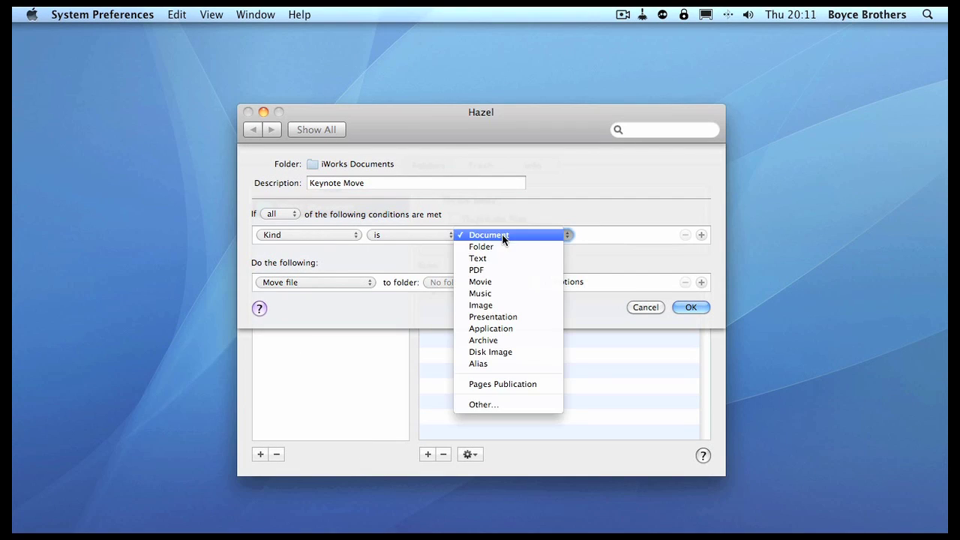
{"action": "left_click", "coordinate": [479, 404]}
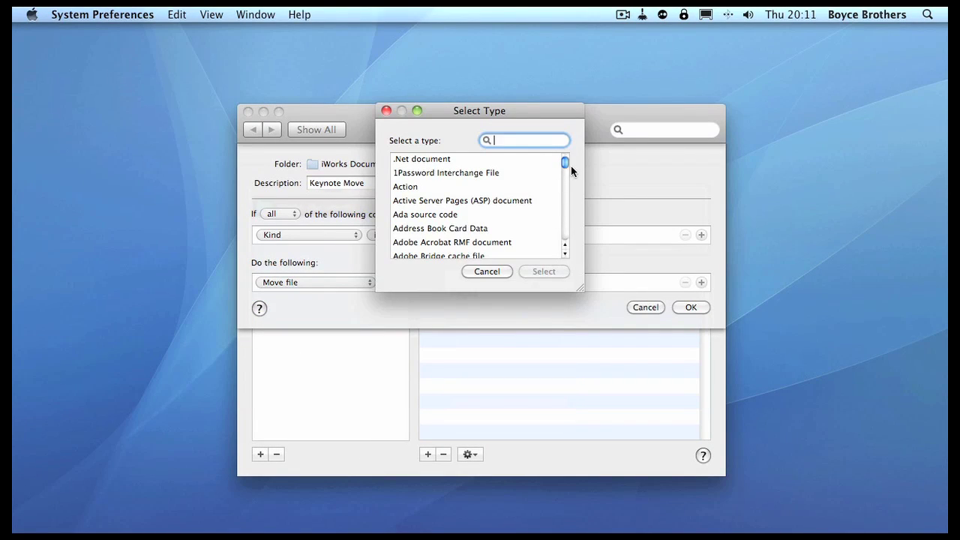
{"action": "left_click", "coordinate": [435, 218]}
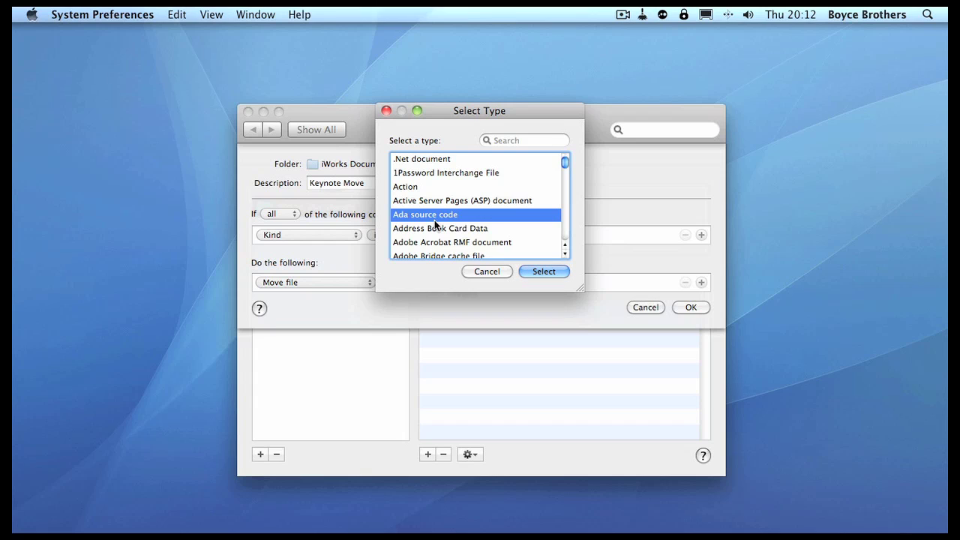
{"action": "key", "text": "k"}
{"action": "left_click", "coordinate": [564, 254]}
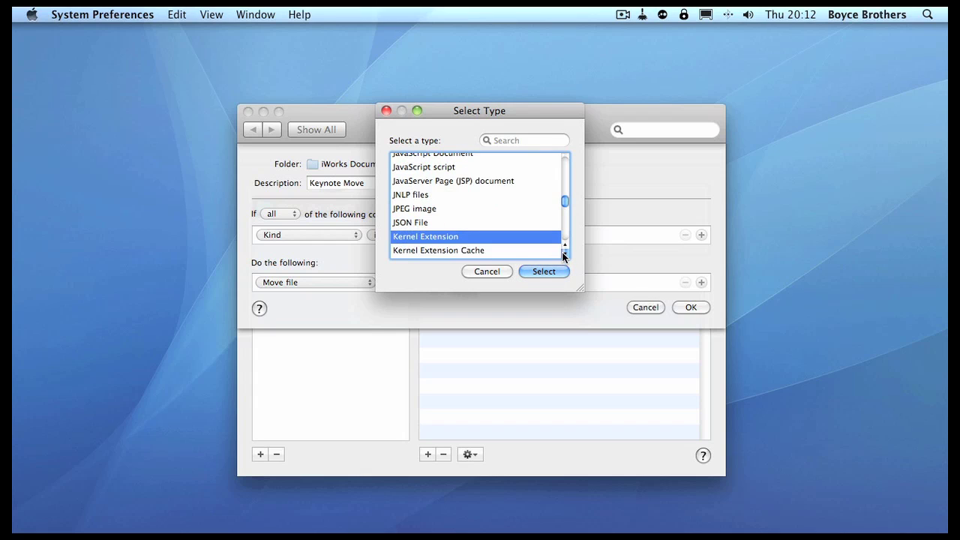
{"action": "left_click", "coordinate": [564, 254]}
{"action": "left_click", "coordinate": [435, 236]}
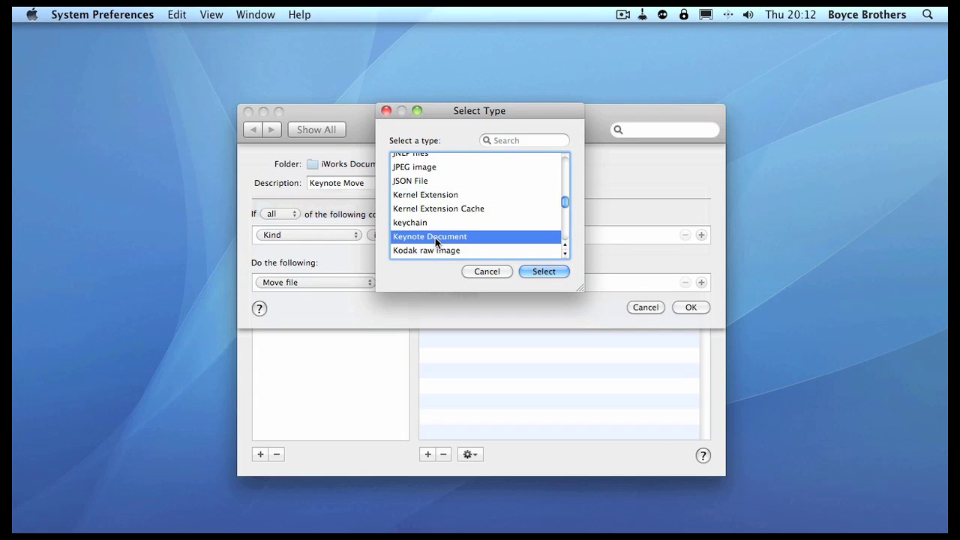
{"action": "left_click", "coordinate": [543, 271]}
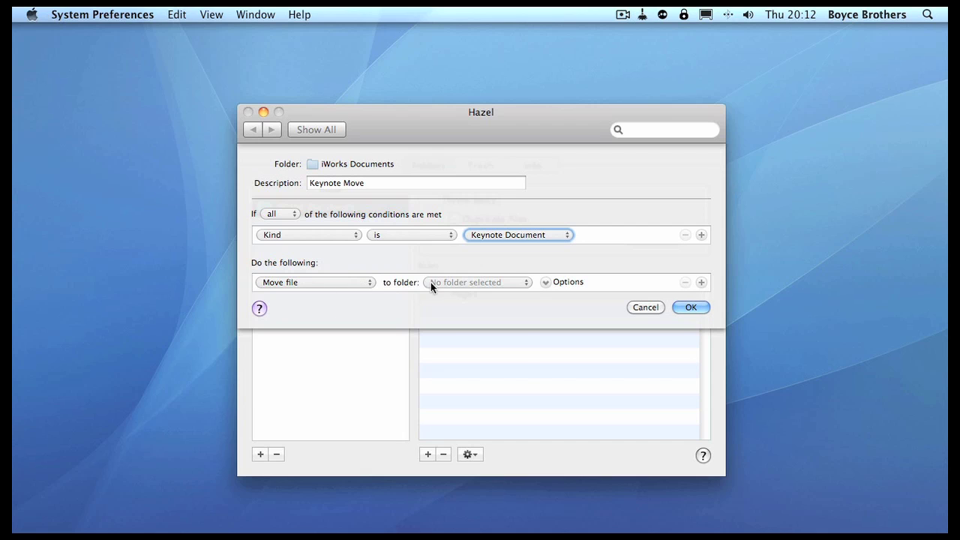
Step: Move matches into a new Keynotes folder inside iWorks Documents, replacing existing files
{"action": "left_click", "coordinate": [441, 284]}
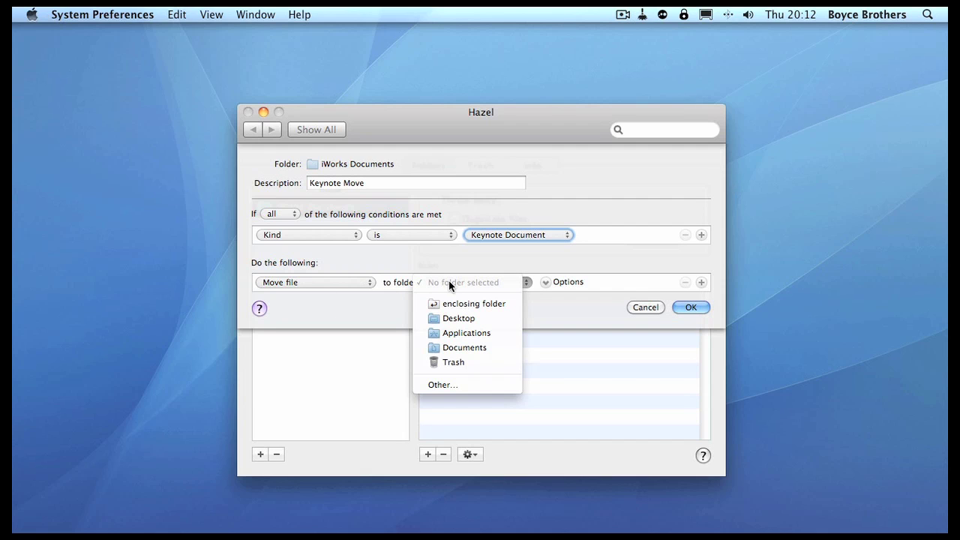
{"action": "left_click", "coordinate": [443, 385]}
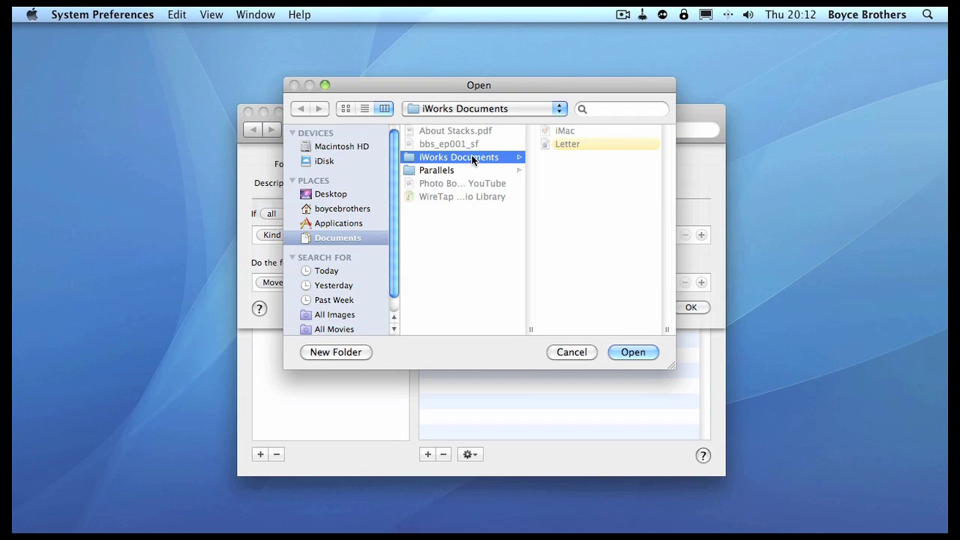
{"action": "left_click", "coordinate": [363, 351]}
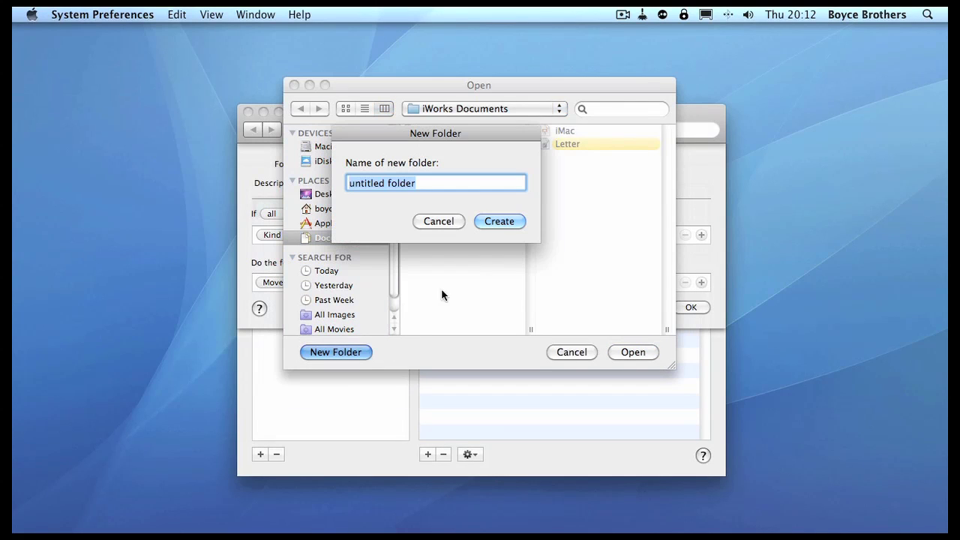
{"action": "type", "text": "Ke"}
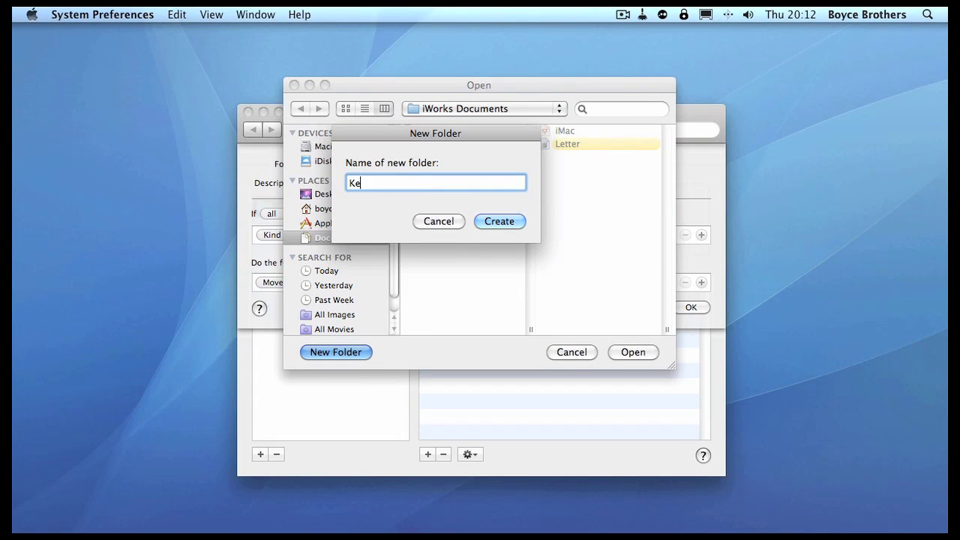
{"action": "type", "text": "ynotes"}
{"action": "left_click", "coordinate": [495, 221]}
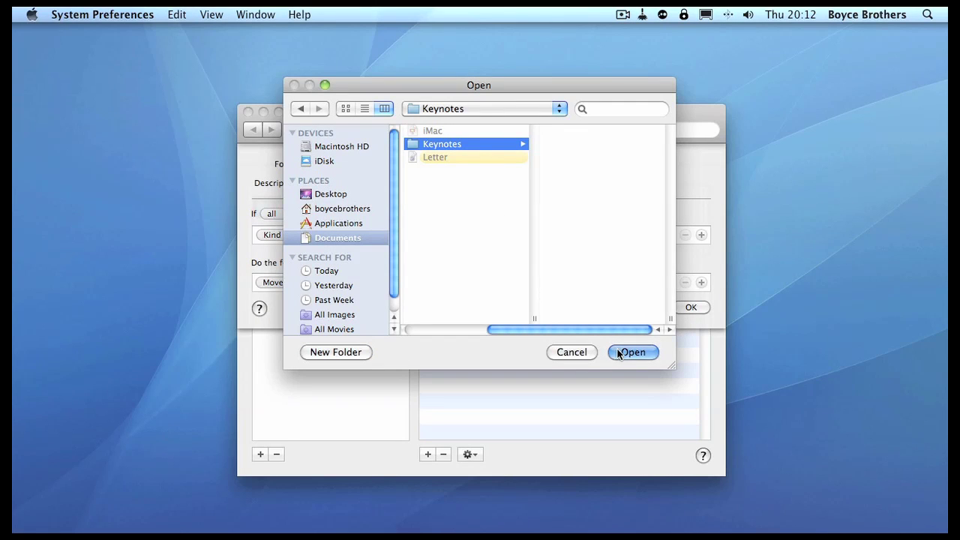
{"action": "left_click", "coordinate": [633, 352]}
{"action": "left_click", "coordinate": [548, 282]}
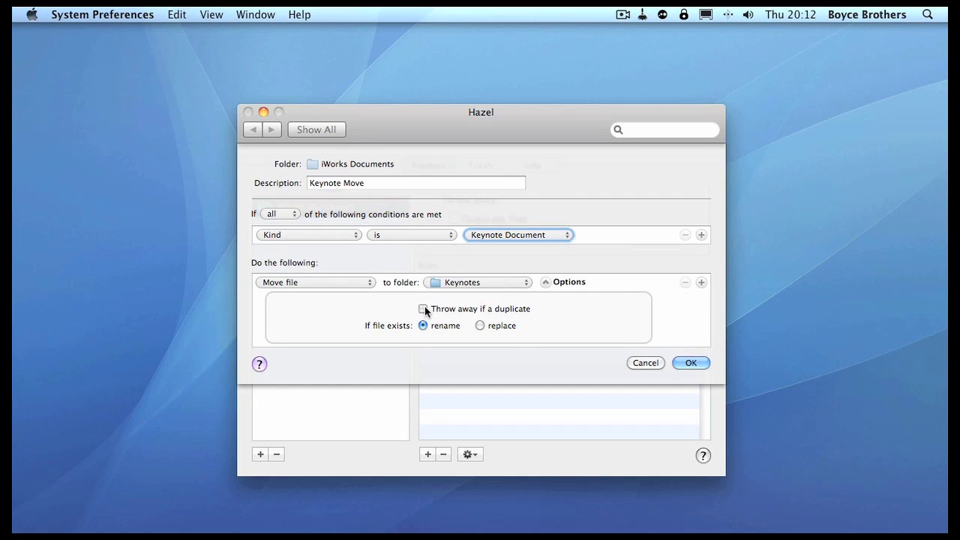
{"action": "left_click", "coordinate": [481, 325]}
Step: Save Keynote Move and confirm in Preview Rule Matches that iMac.key matches it
{"action": "left_click", "coordinate": [702, 363]}
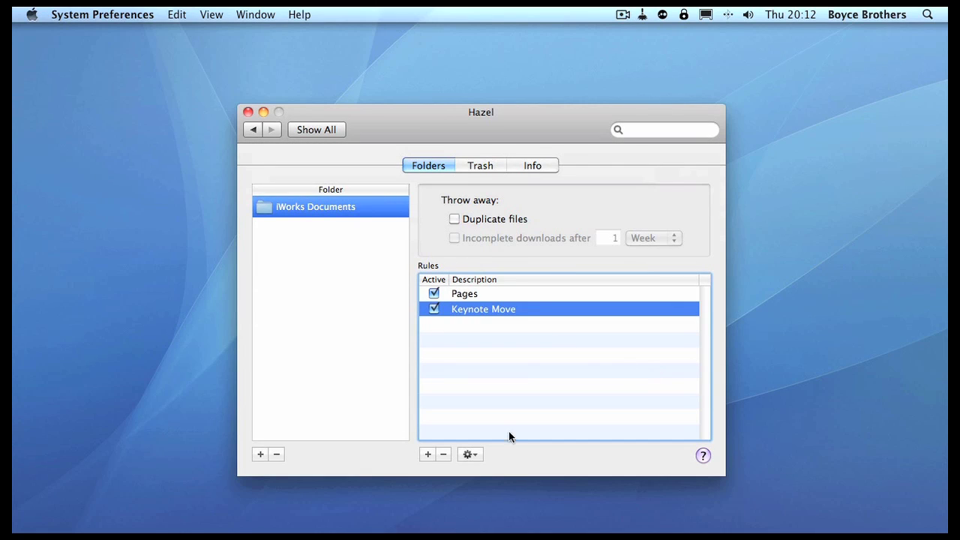
{"action": "left_click", "coordinate": [474, 453]}
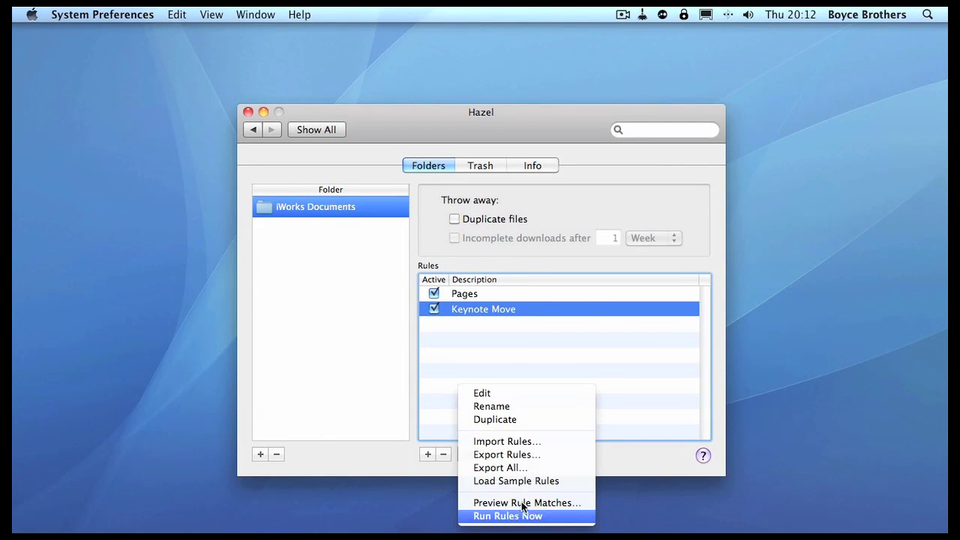
{"action": "left_click", "coordinate": [522, 501]}
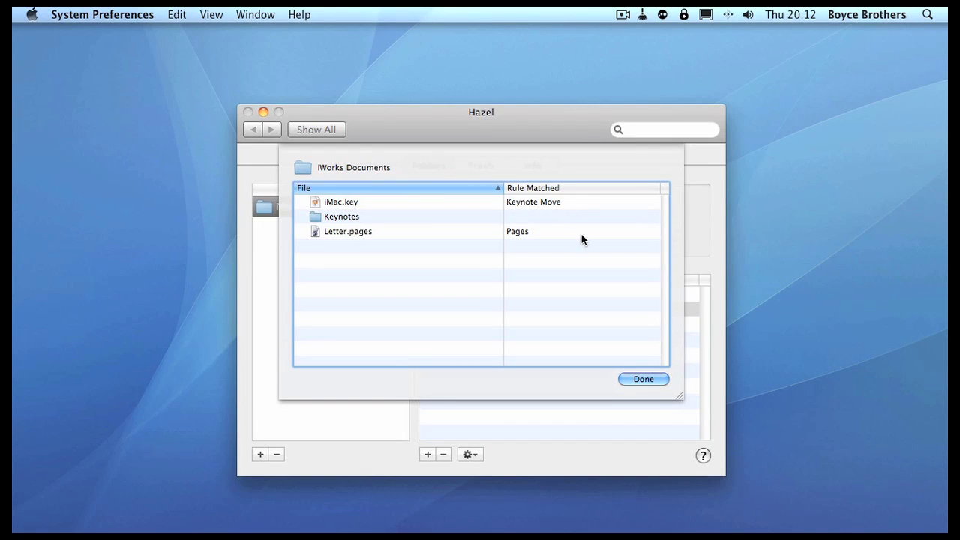
{"action": "left_click", "coordinate": [642, 378]}
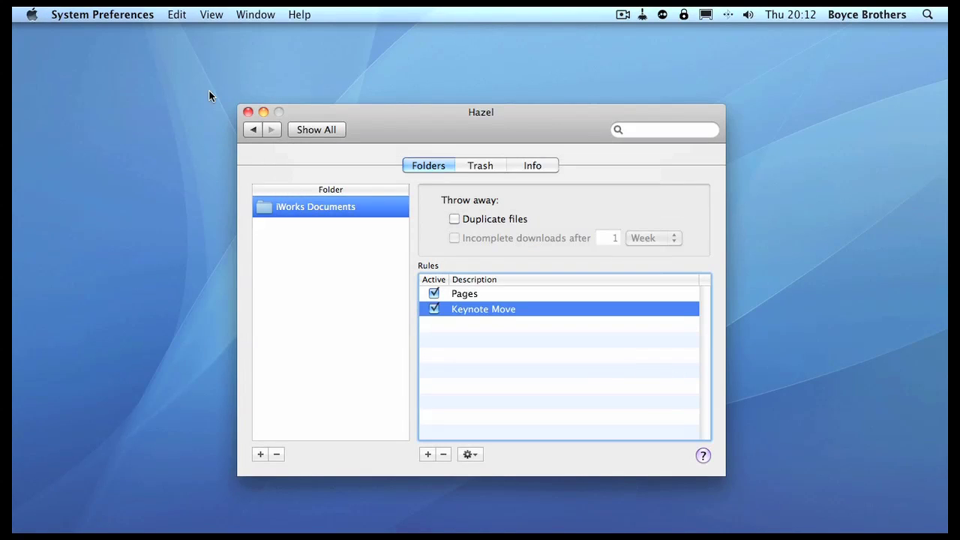
Step: Close the preferences and run Hazel's rules on iWorks Documents from the menu-bar icon
{"action": "left_click", "coordinate": [249, 111]}
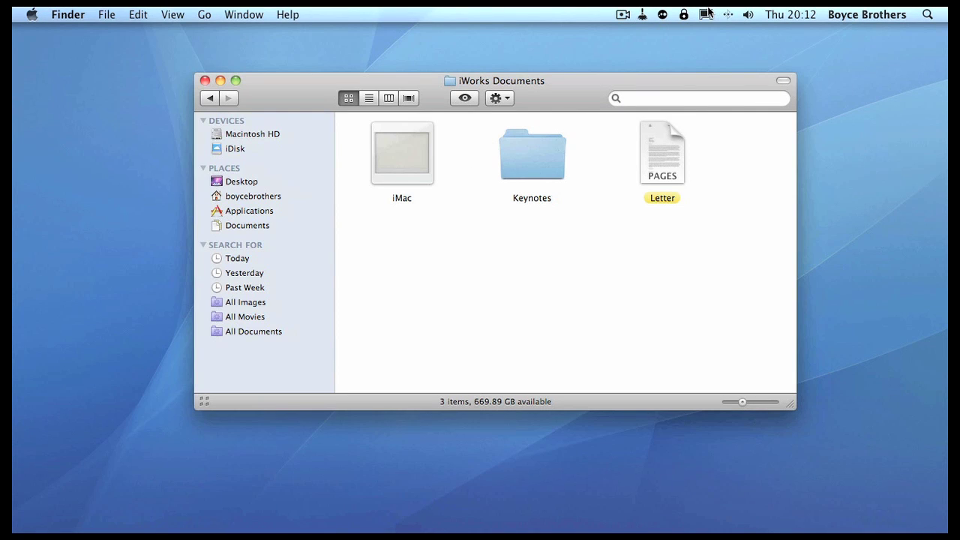
{"action": "left_click", "coordinate": [643, 15]}
{"action": "mouse_move", "coordinate": [688, 69]}
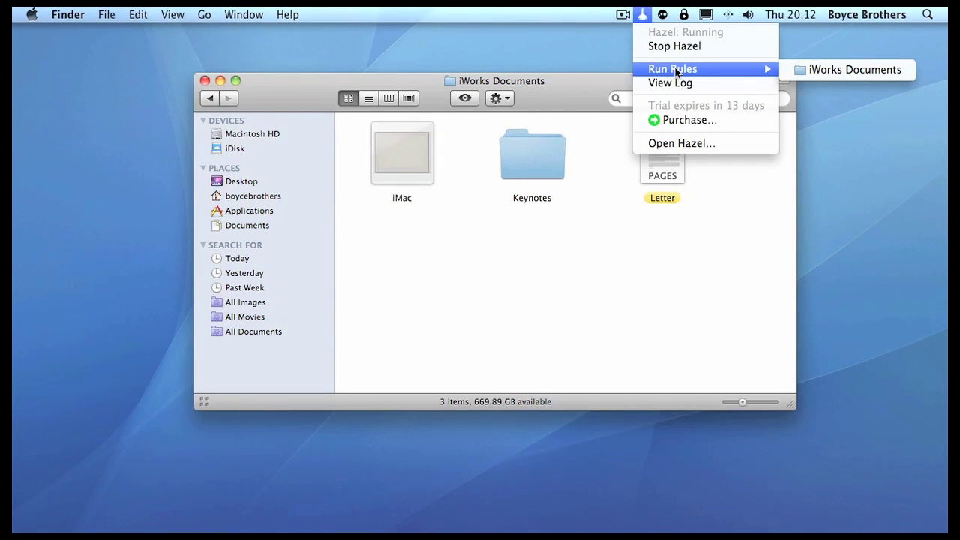
{"action": "left_click", "coordinate": [810, 70]}
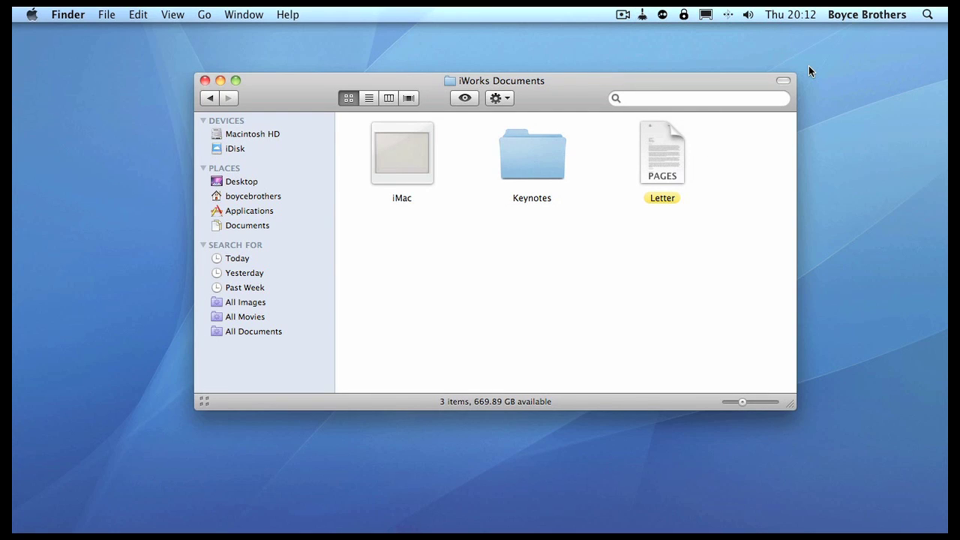
Step: Test the Keynote rule by moving the iMac file out and back, then remove it and close the window
{"action": "double_click", "coordinate": [407, 165]}
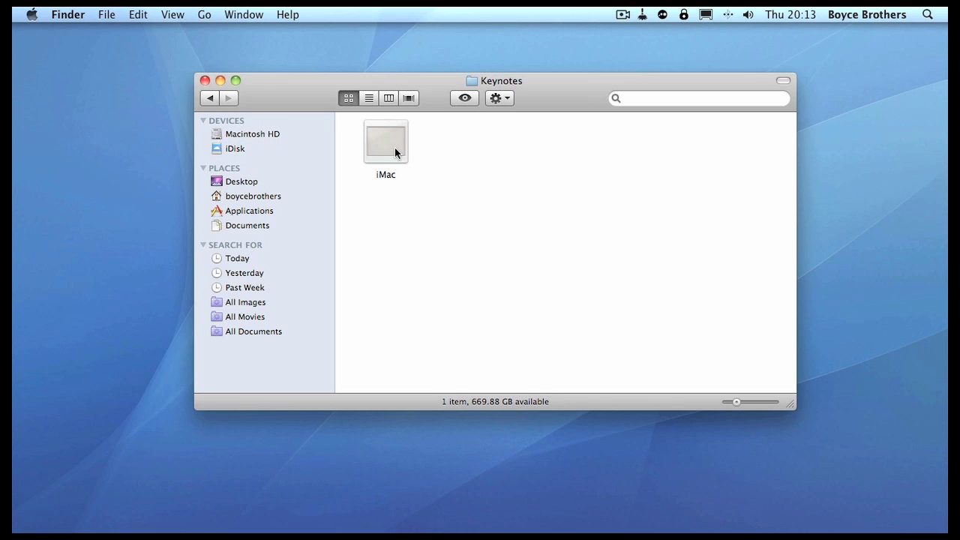
{"action": "left_click_drag", "start_coordinate": [401, 148], "coordinate": [123, 156]}
{"action": "left_click", "coordinate": [210, 97]}
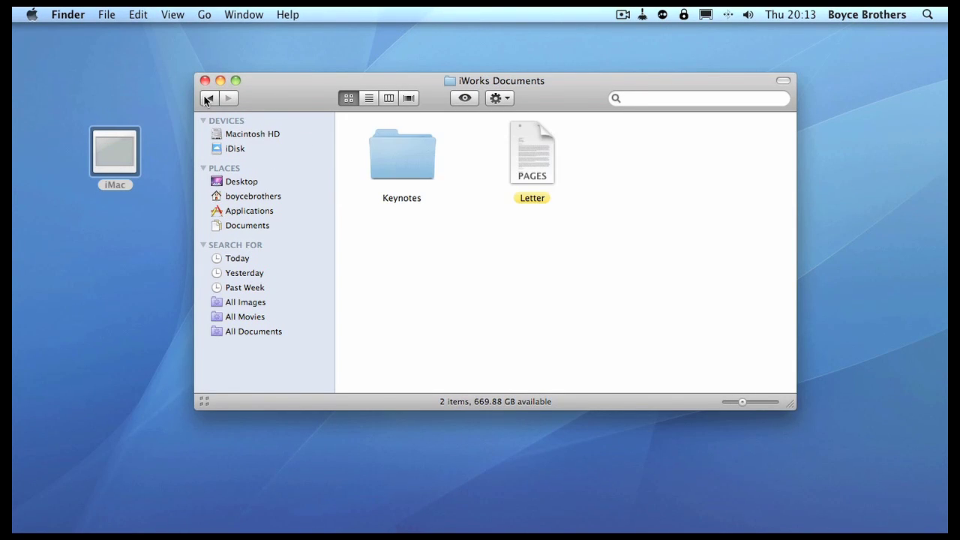
{"action": "left_click_drag", "start_coordinate": [120, 156], "coordinate": [572, 280]}
{"action": "key", "text": "super+BackSpace"}
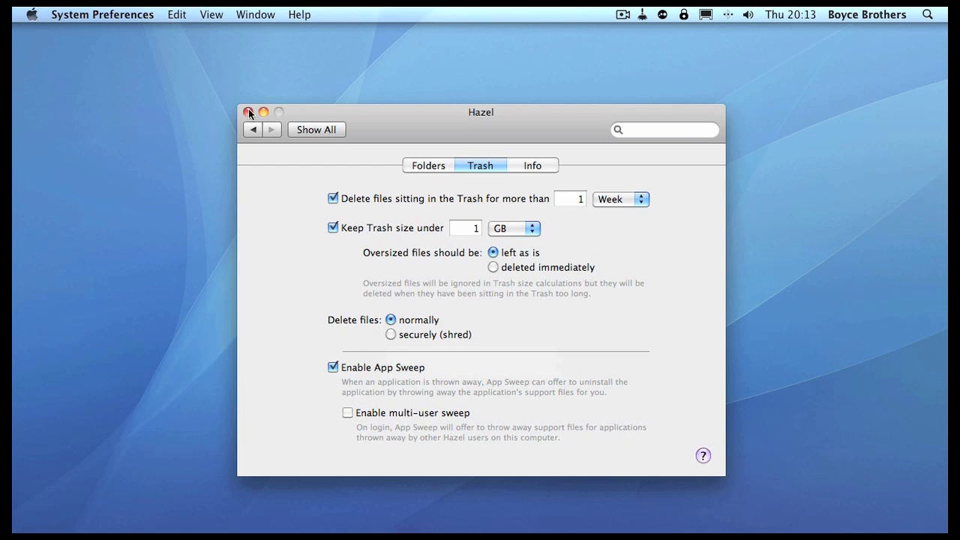
{"action": "left_click", "coordinate": [263, 112]}
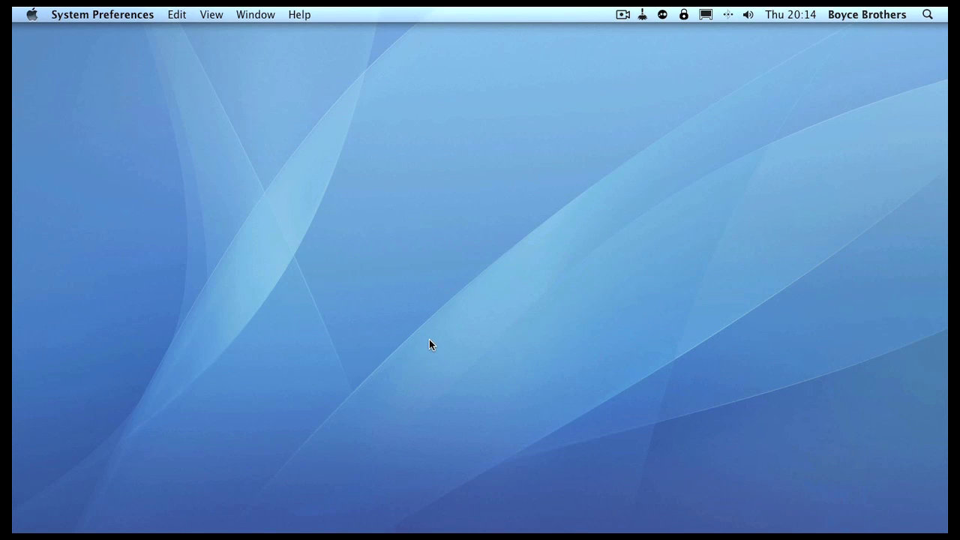